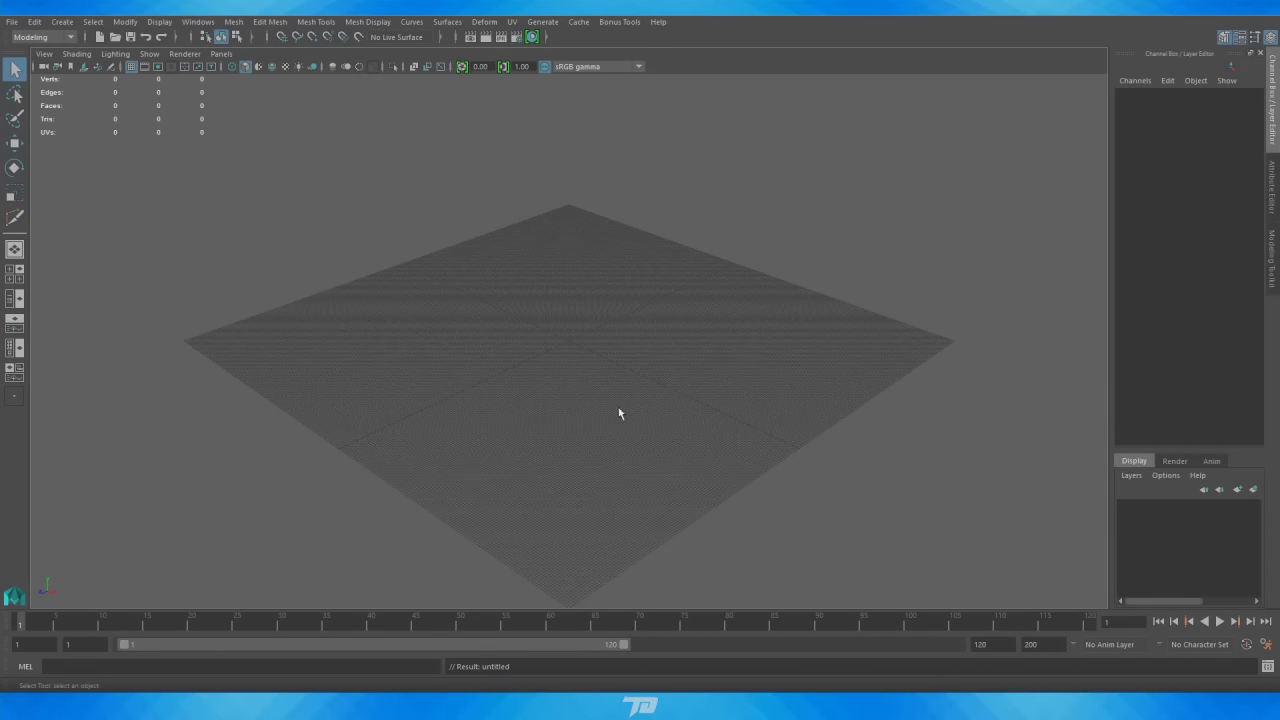
left_click_drag(743, 457, 700, 417, "alt")
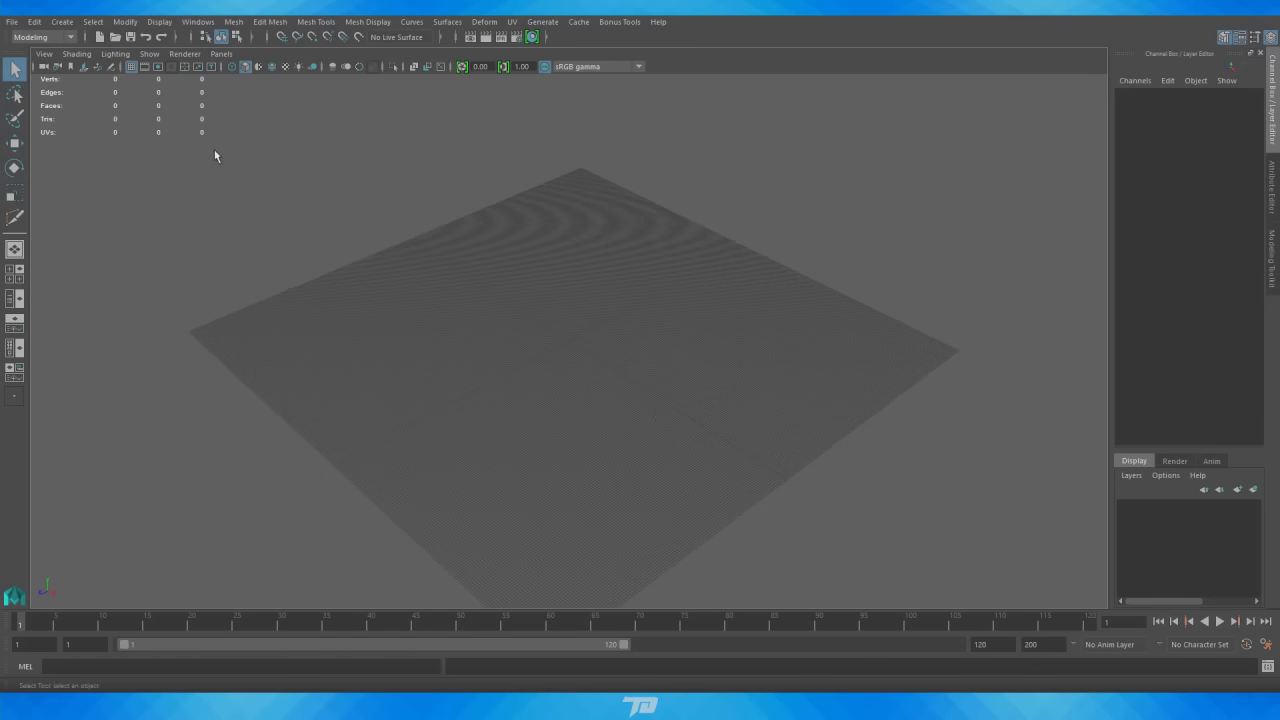
left_click_drag(540, 356, 586, 380, "alt")
mouse_move(586, 380)
right_mouse_down("alt")
mouse_move(728, 385)
mouse_move(786, 306)
mouse_move(766, 366)
mouse_move(590, 391)
right_mouse_up("alt")
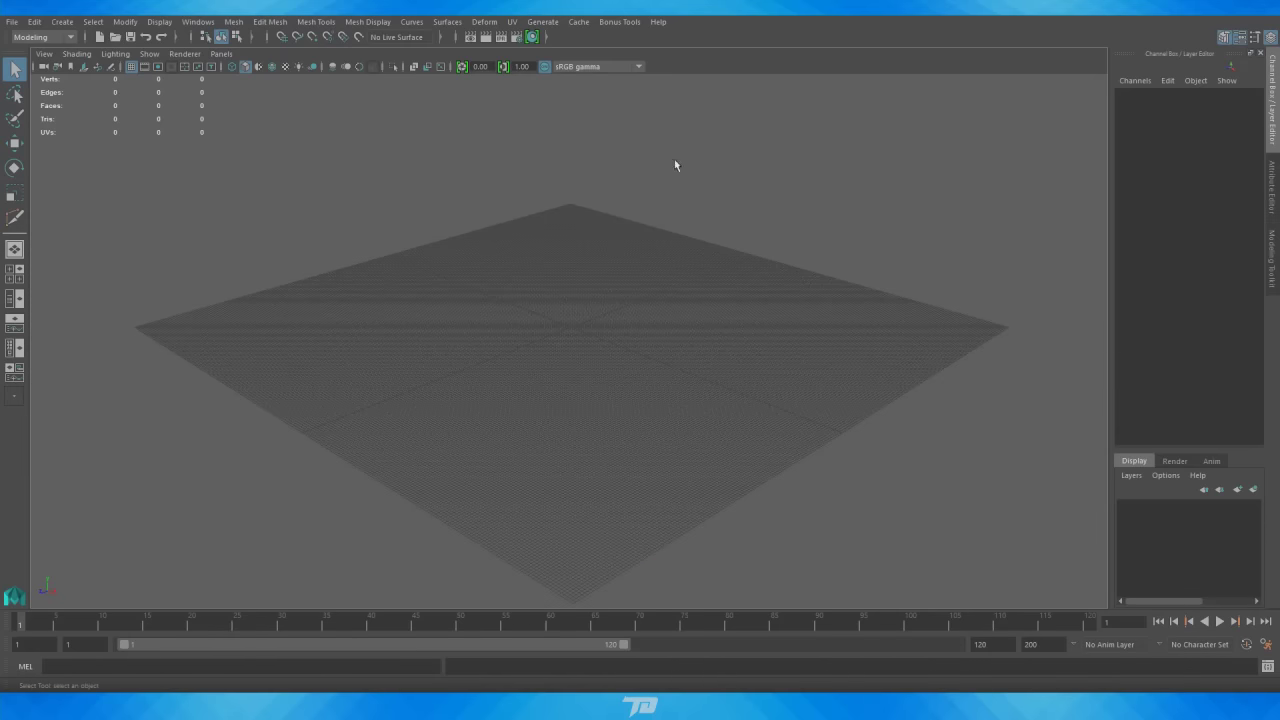
Step: Switch to the desktop and open the Sword_Reference image to examine the sword's overall shape, closing it when finished
left_click(1210, 17)
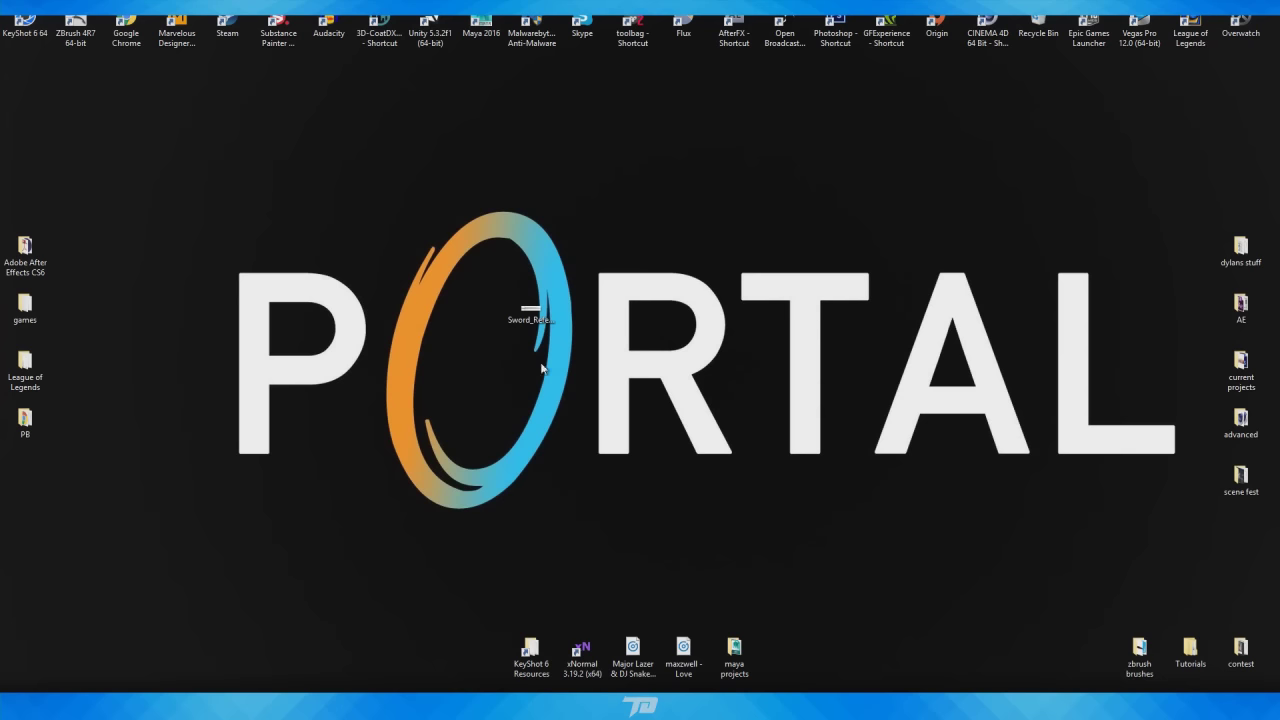
double_click(530, 312)
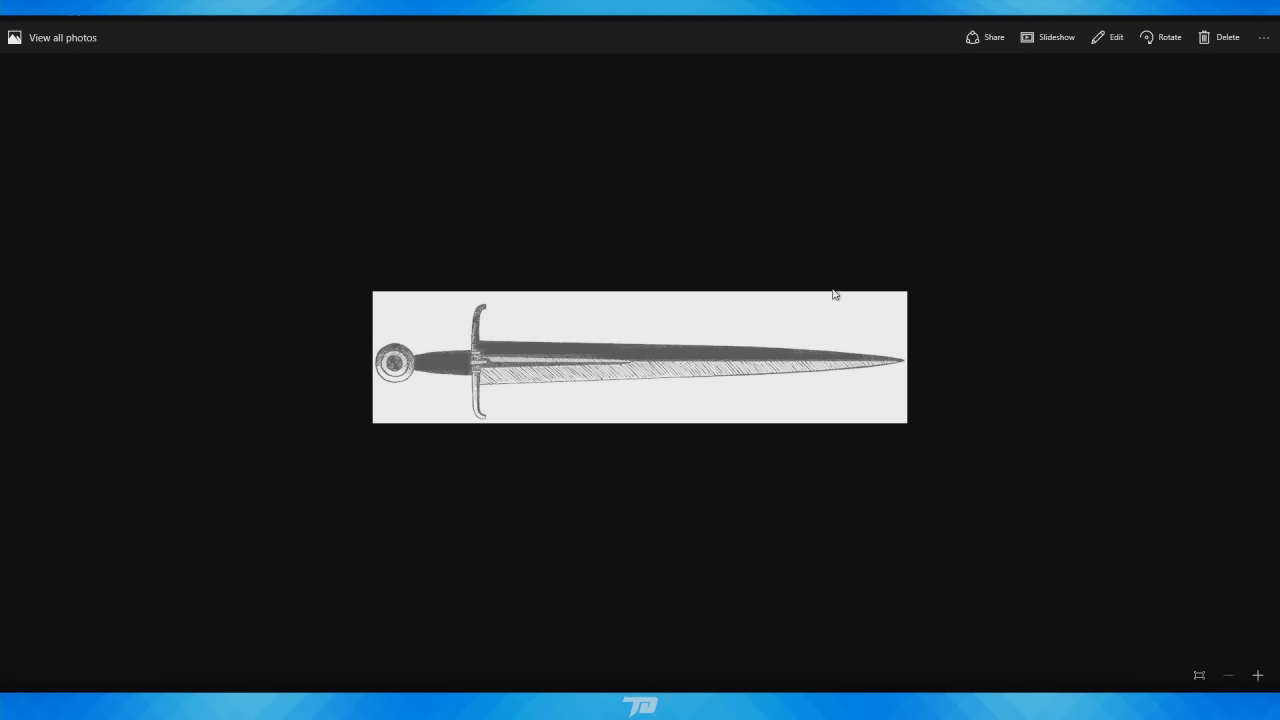
left_click(1200, 18)
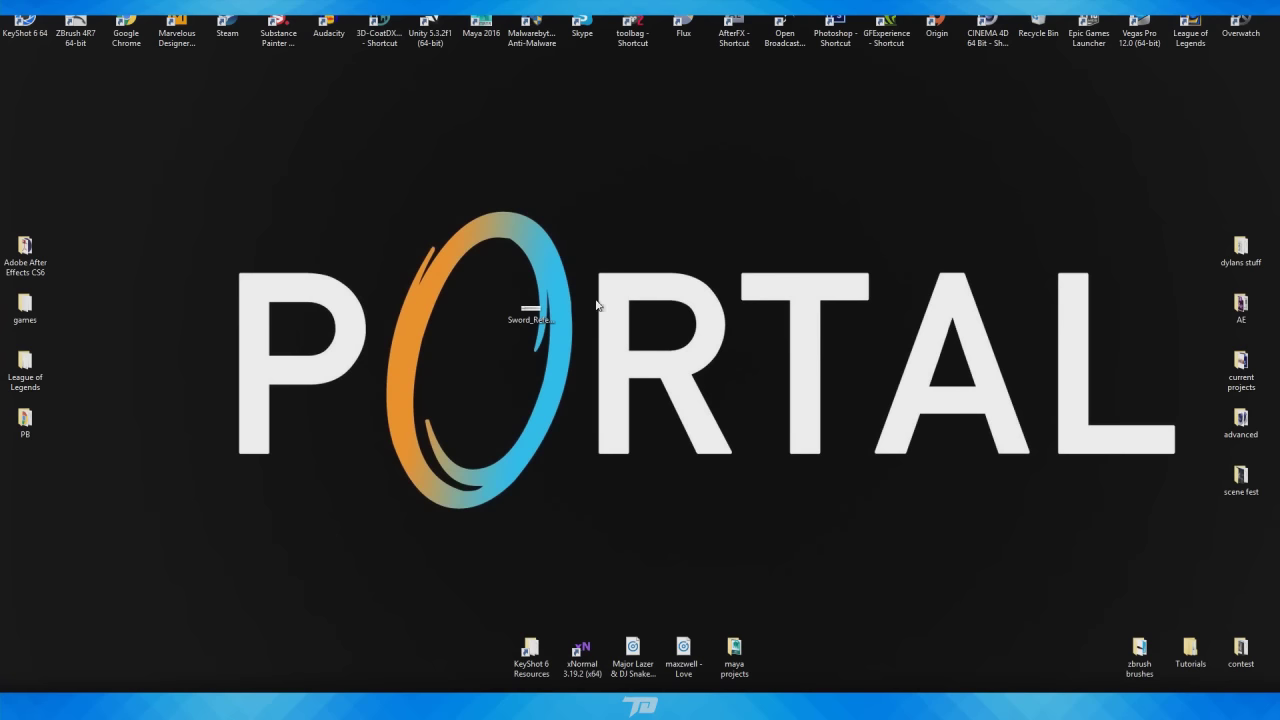
double_click(535, 312)
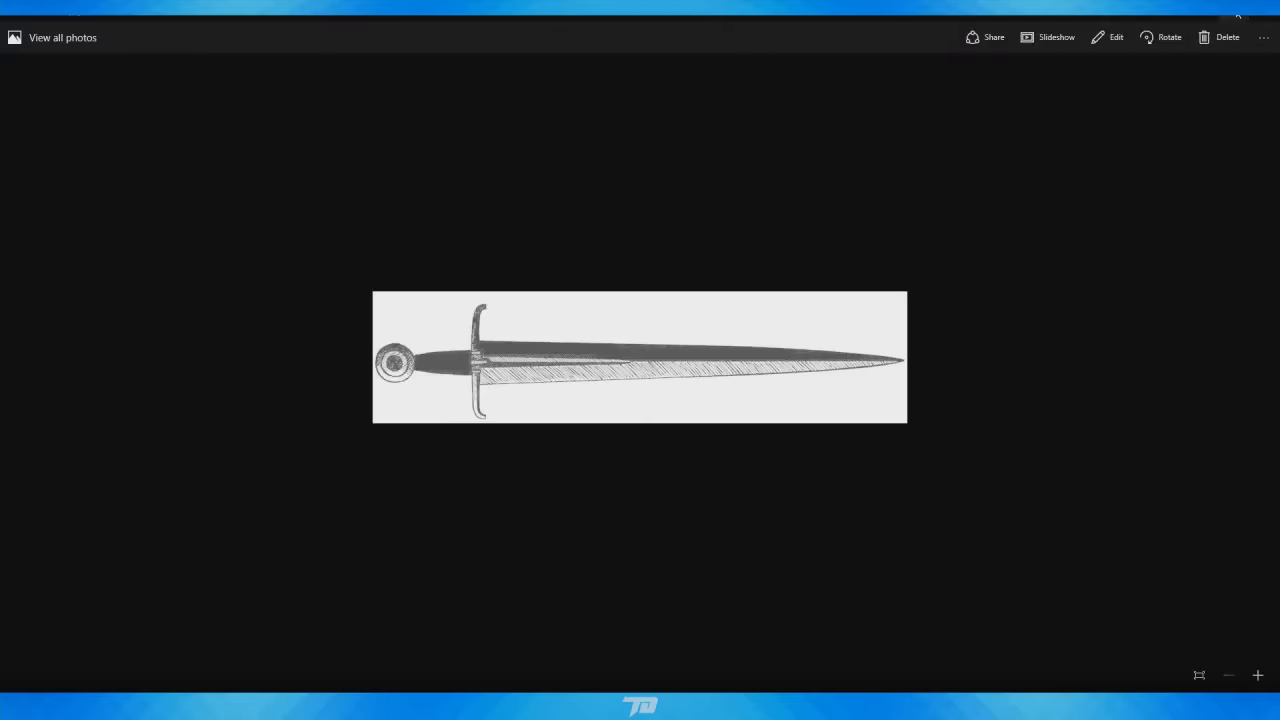
left_click(1200, 18)
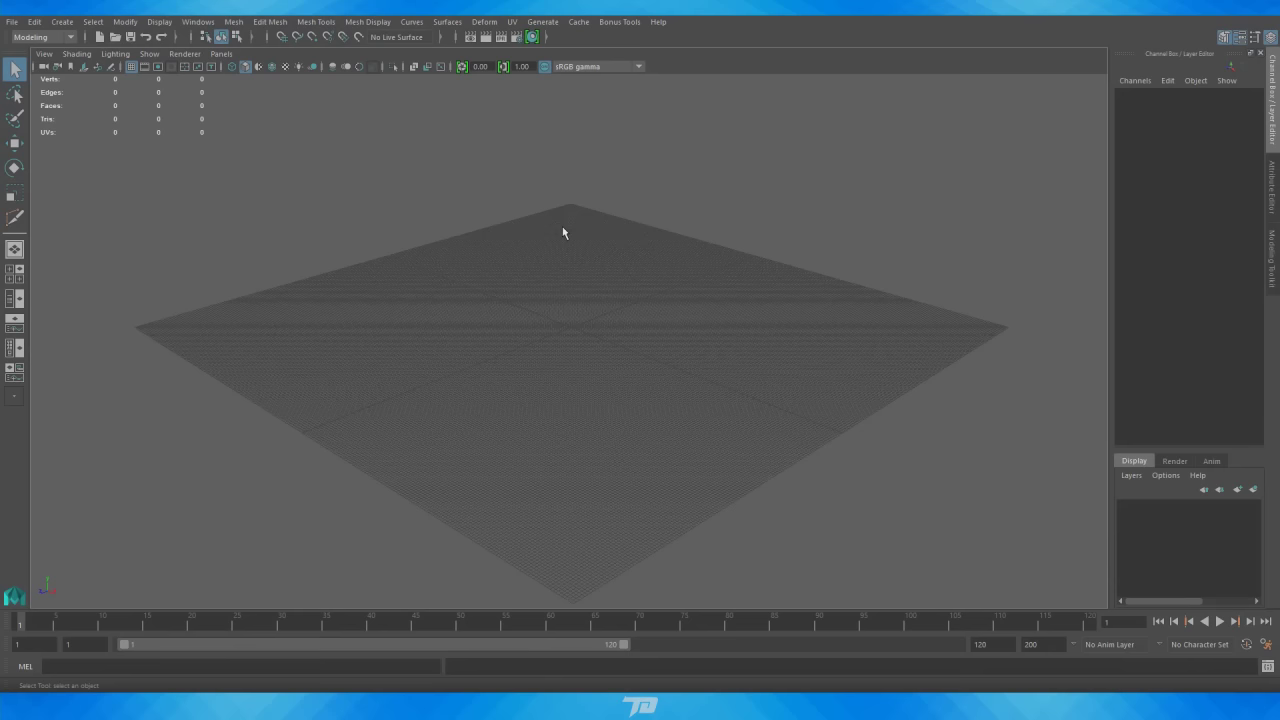
Step: Import Sword_Reference.jpg from the Desktop as an image plane in the front view
left_click_drag(532, 388, 583, 334, "alt")
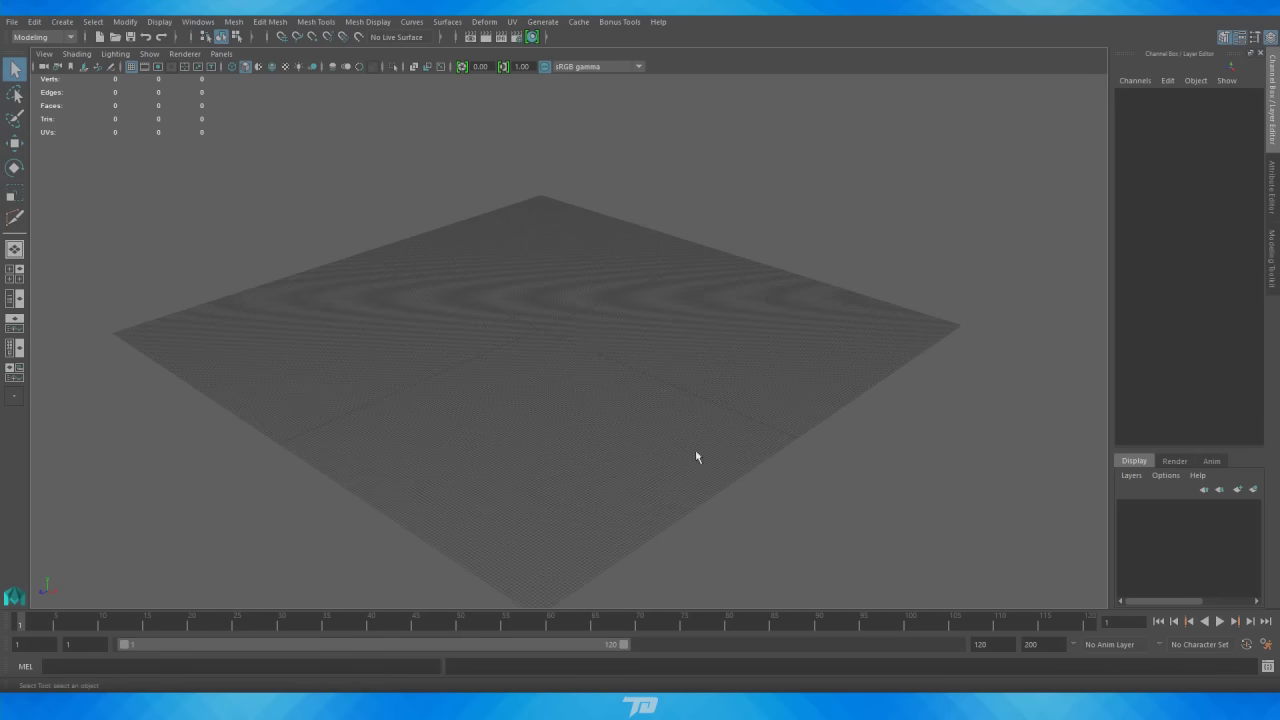
key("space")
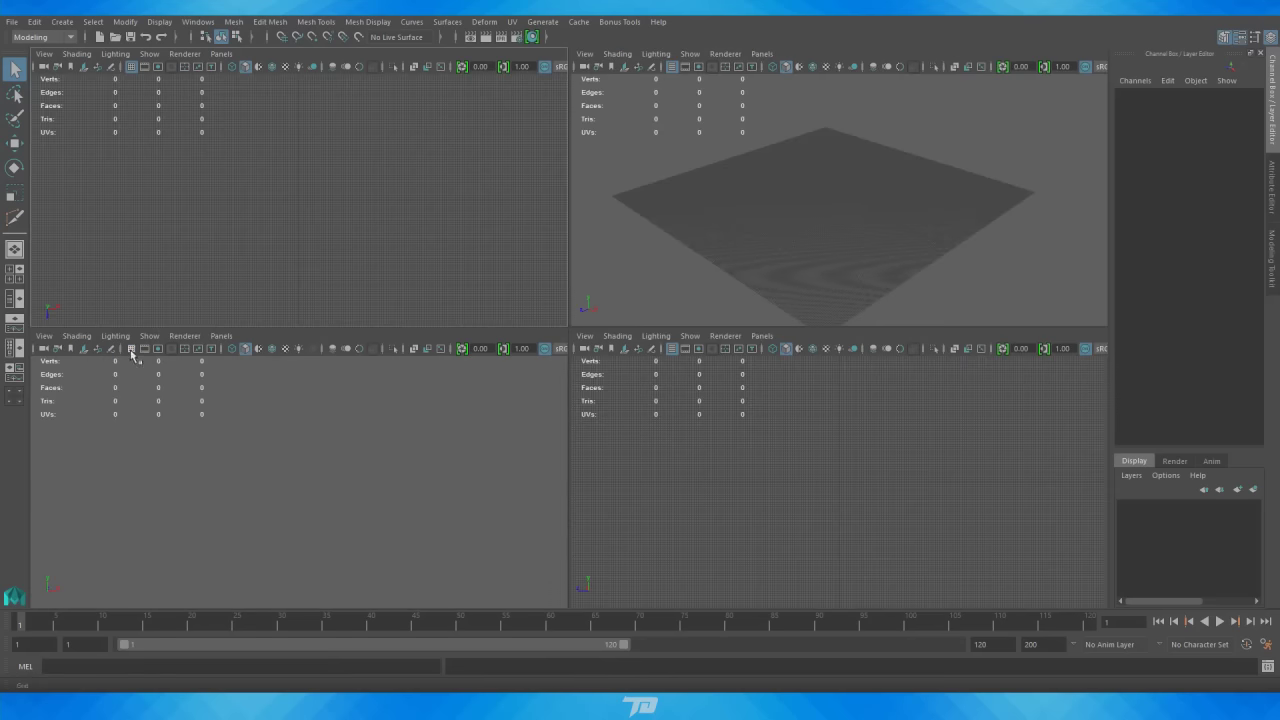
left_click(43, 336)
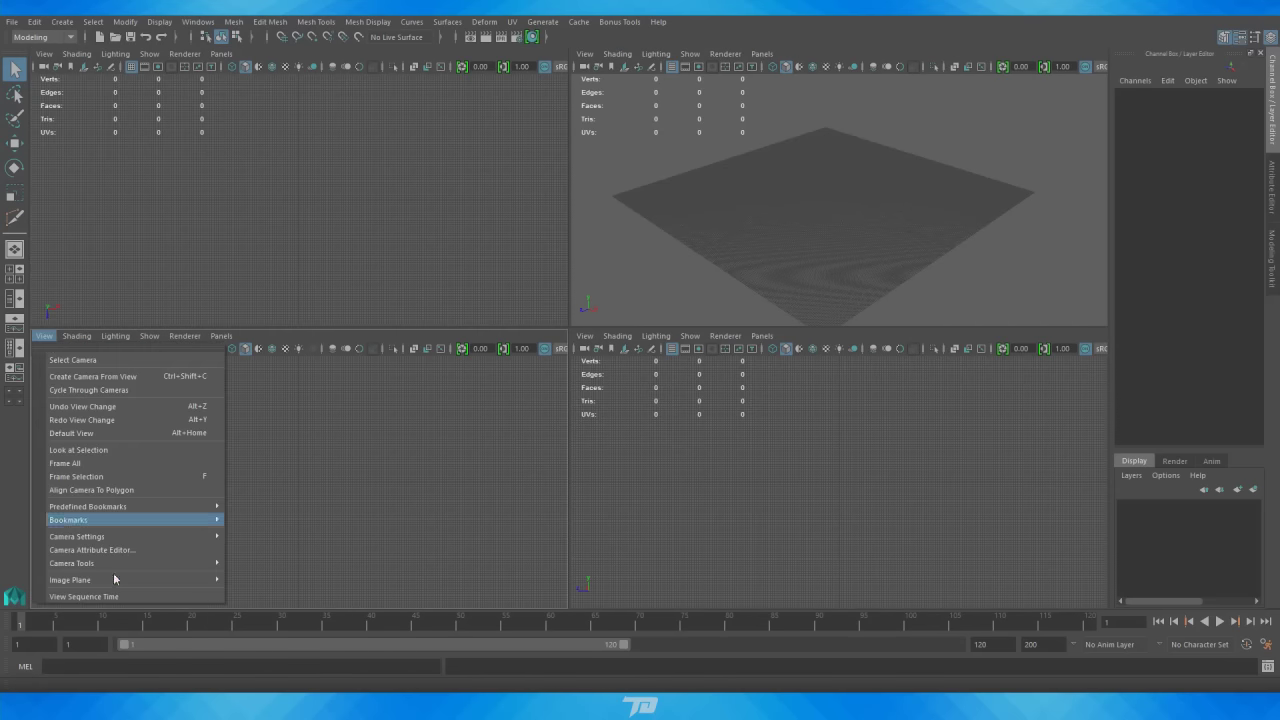
left_click(276, 594)
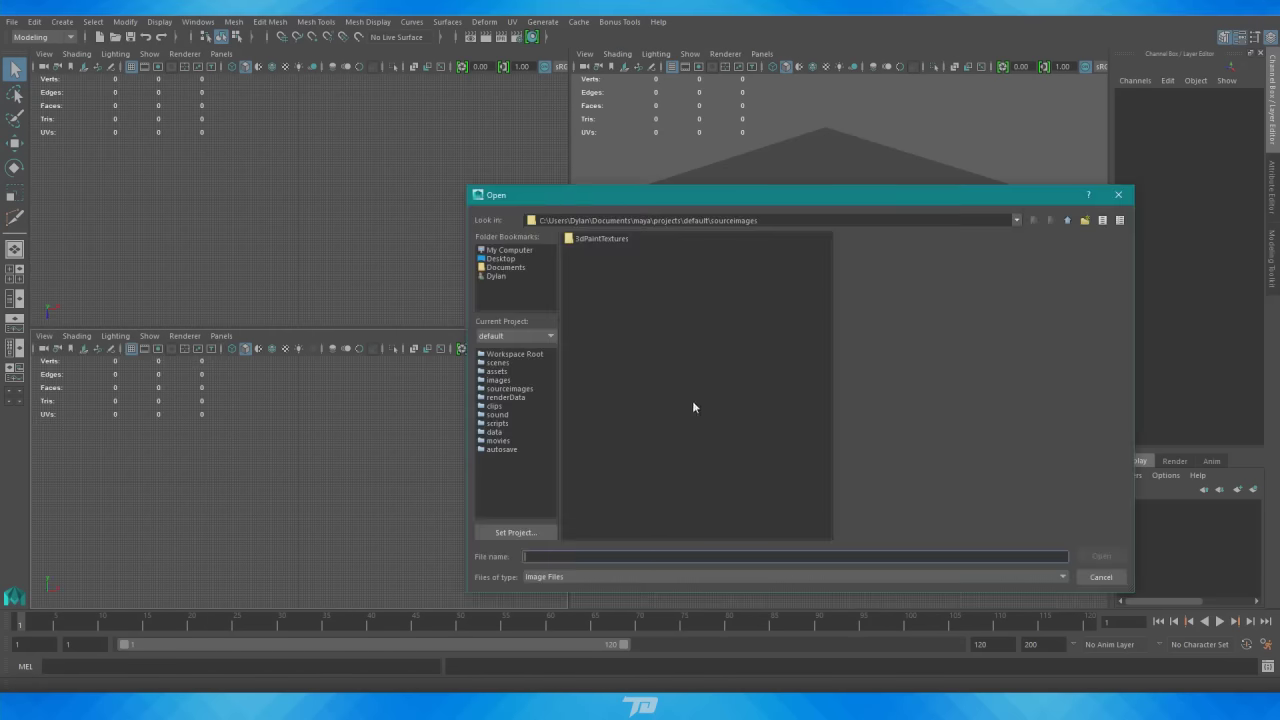
left_click(494, 259)
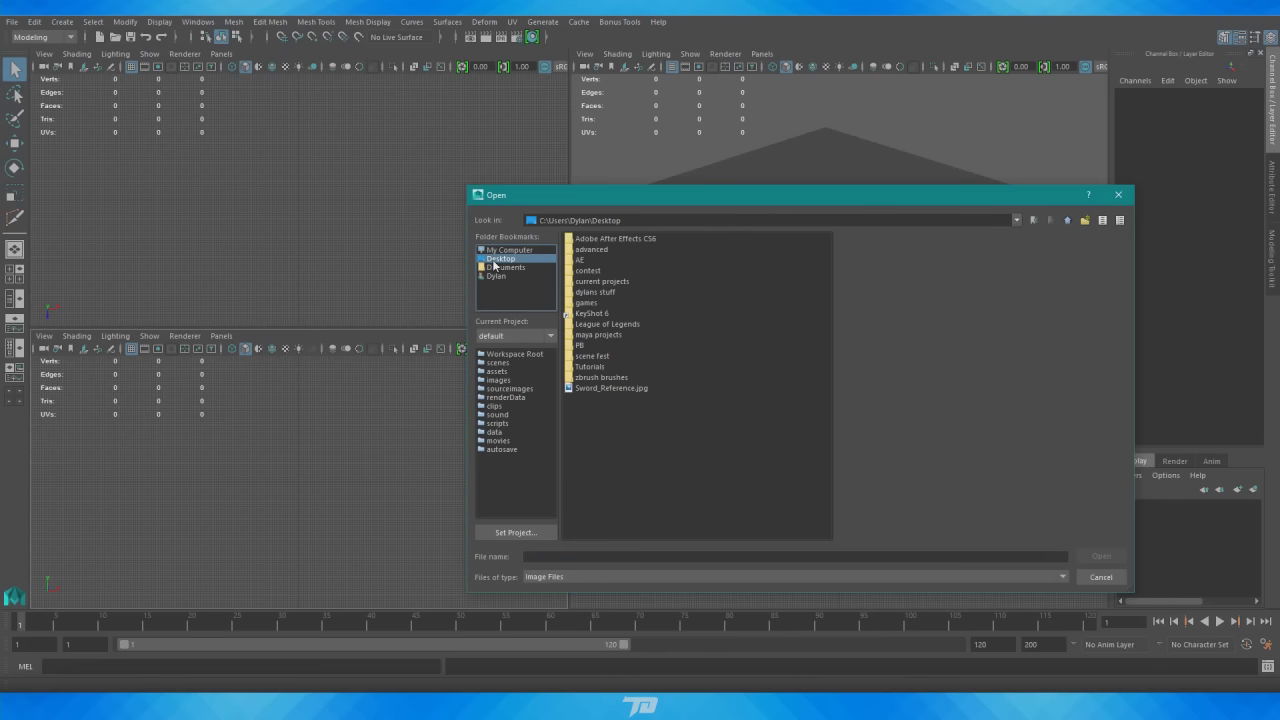
double_click(606, 387)
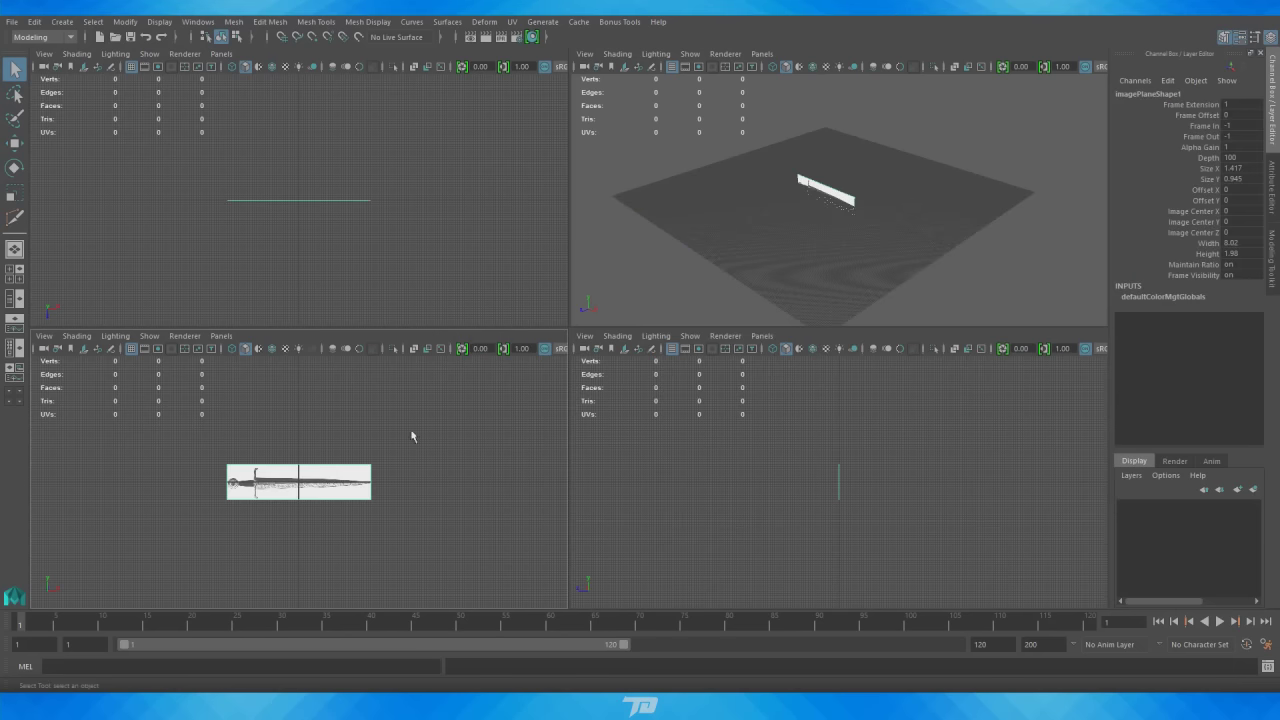
Step: Scale the sword image plane uniformly to about 1.46 and move it back to about -2.08 in Z
right_click_drag(225, 526, 116, 442, "alt")
left_click_drag(880, 249, 777, 214, "alt")
key("r")
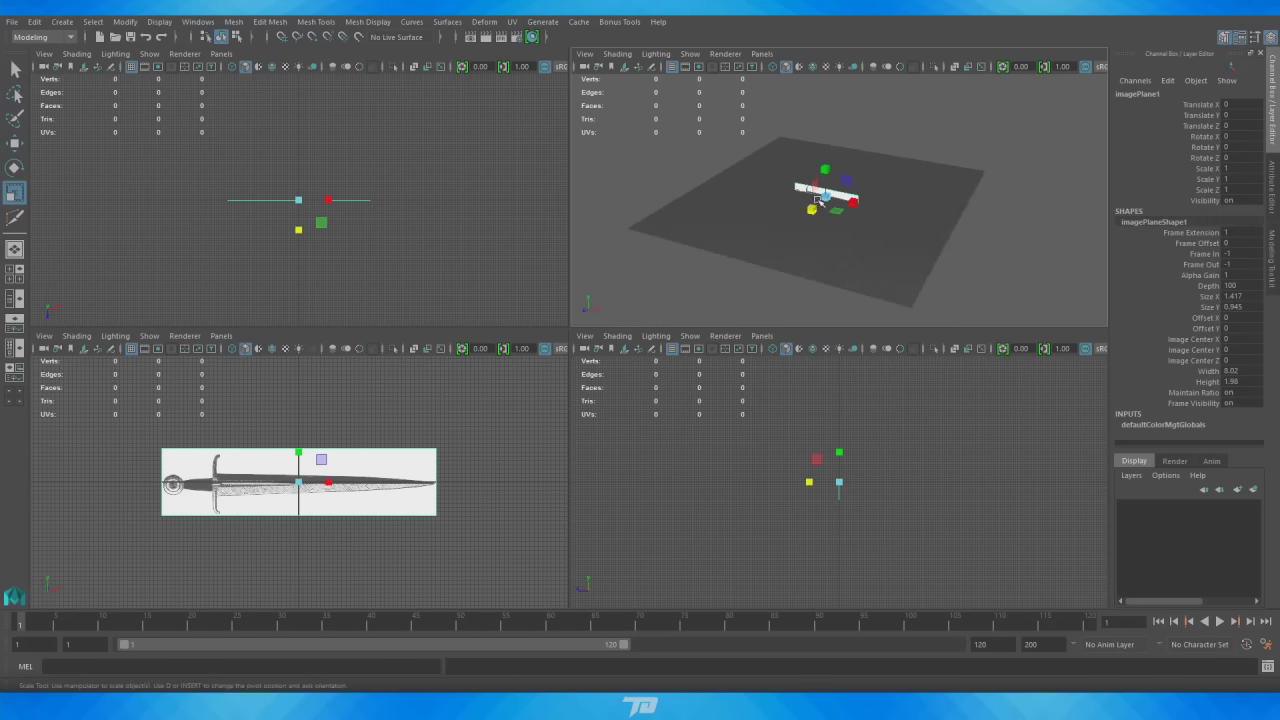
mouse_move(823, 195)
left_mouse_down()
mouse_move(909, 214)
mouse_move(818, 237)
mouse_move(804, 214)
mouse_move(815, 205)
left_mouse_up()
key("w")
left_click_drag(806, 257, 820, 212, "alt")
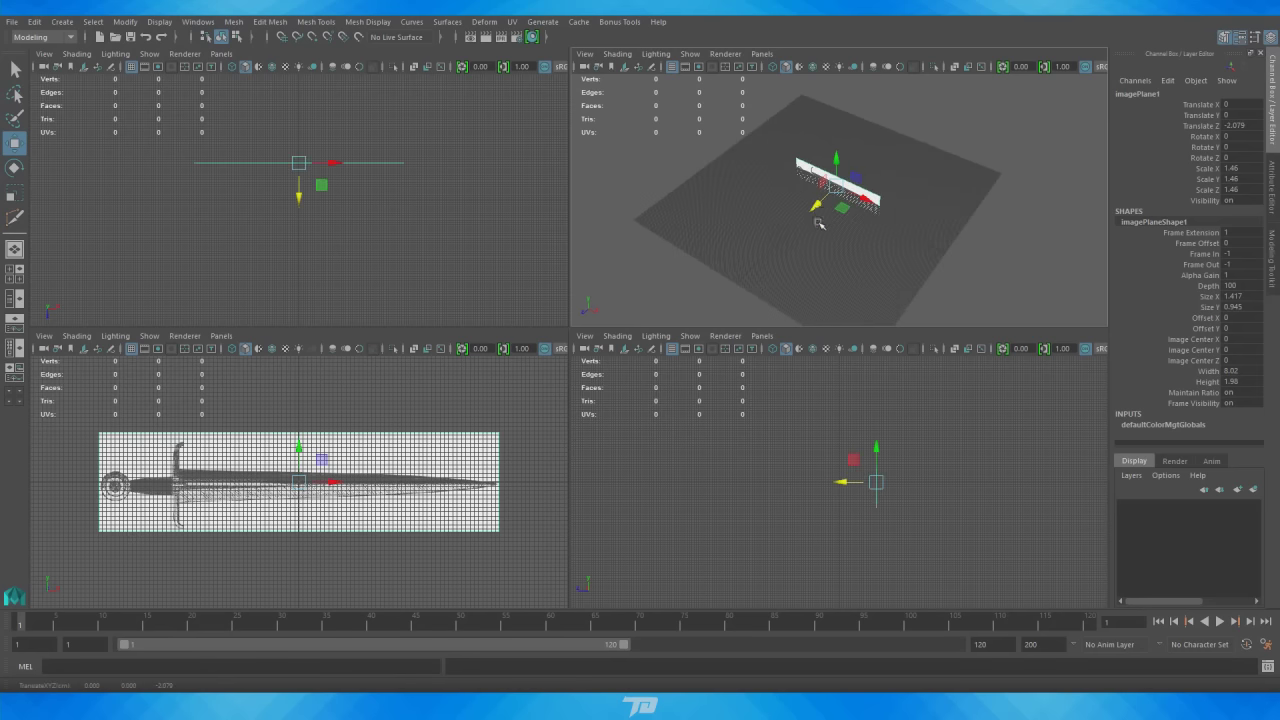
left_click_drag(831, 273, 817, 211, "alt")
left_click(449, 416)
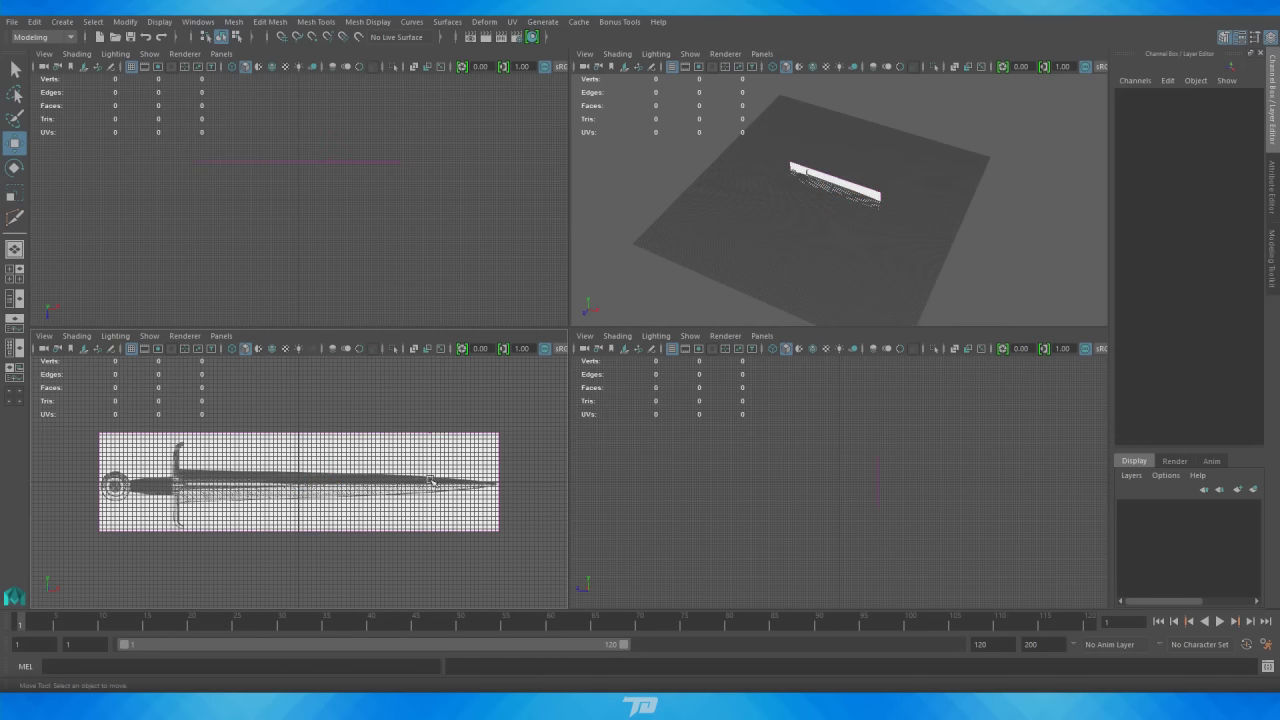
Step: Maximize the front view and hide its grid so the sword reference is unobstructed
key("space")
scroll(386, 423, "down", 2)
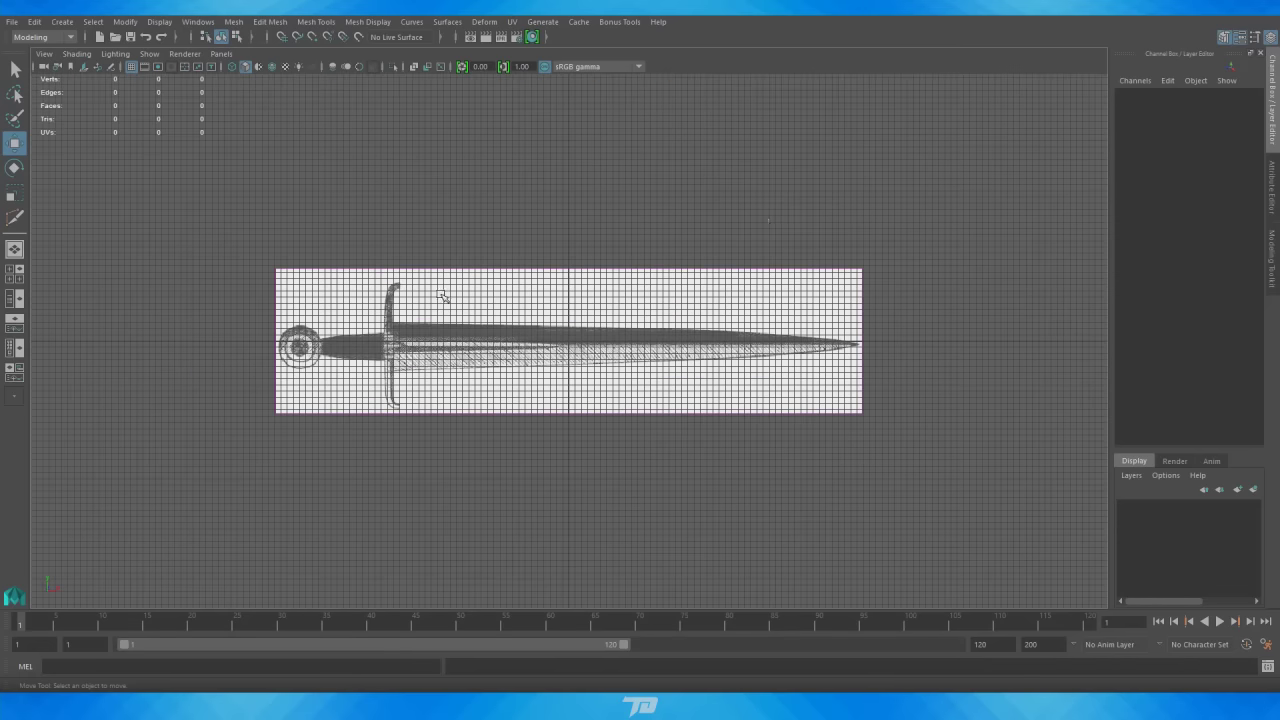
left_click(131, 66)
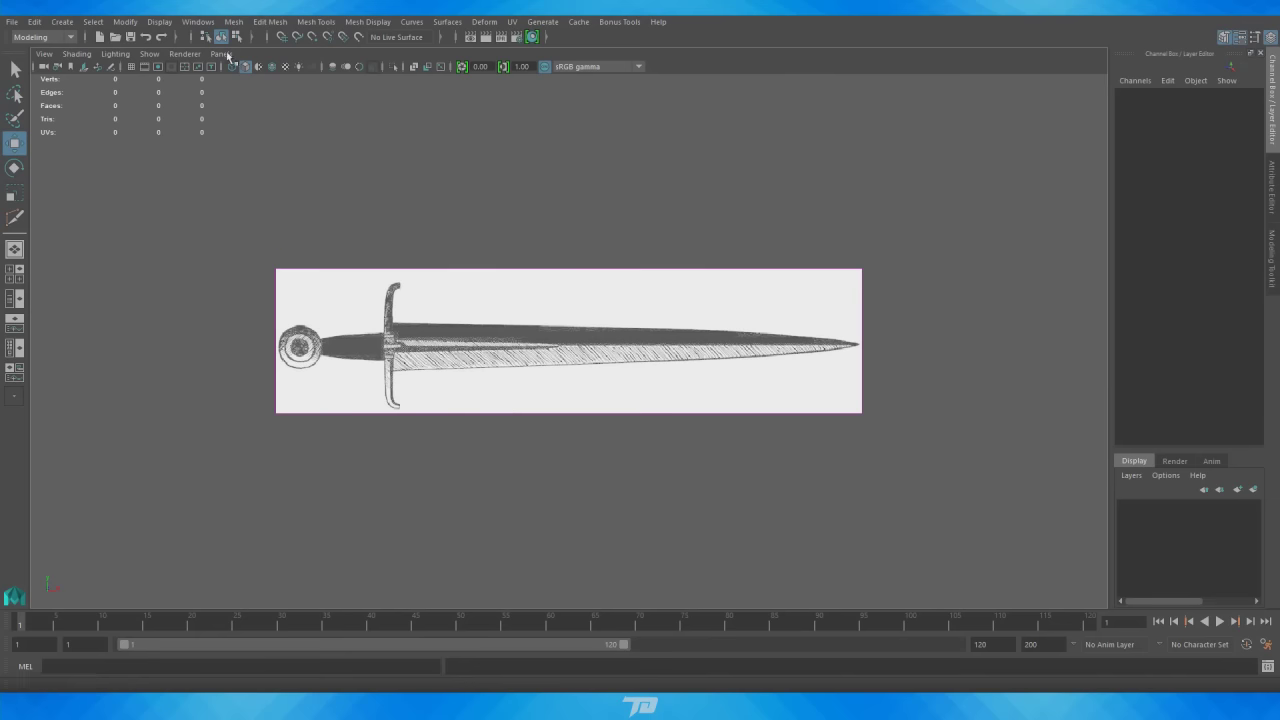
Step: Trace the blade's upper edge from the guard to the tip with the Create Polygon tool
left_click(268, 22)
mouse_move(313, 24)
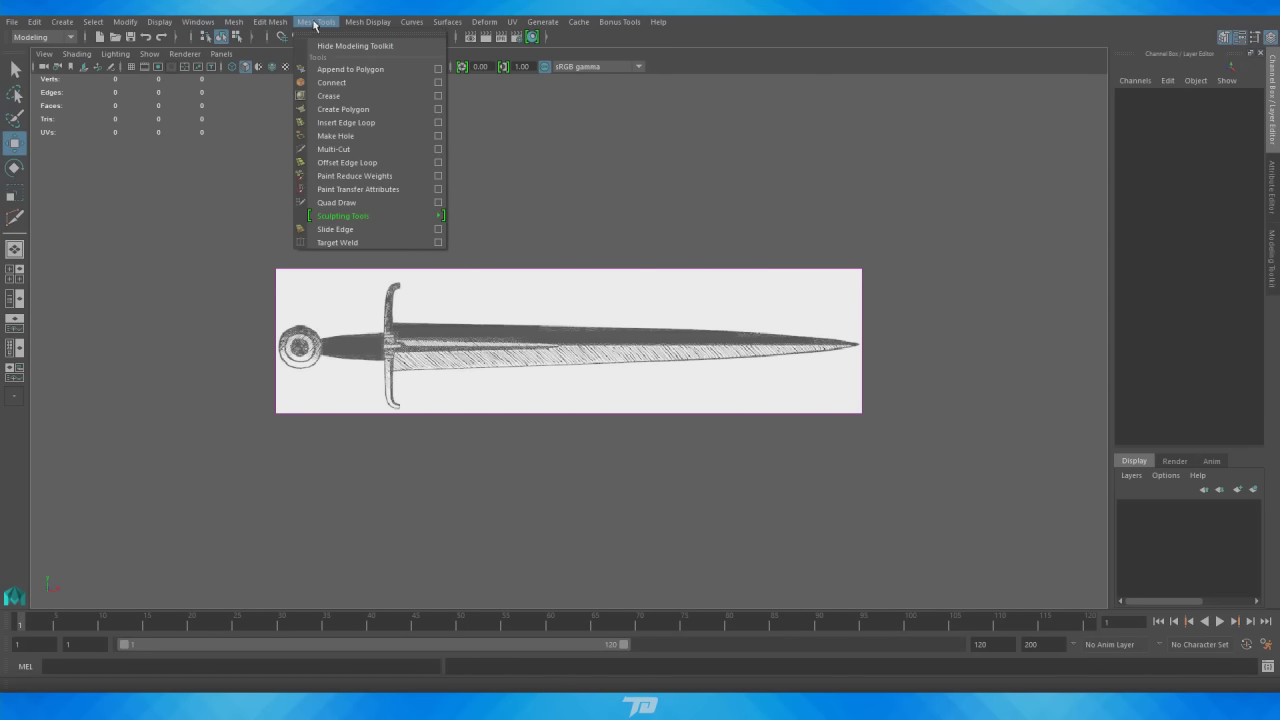
left_click(351, 110)
scroll(443, 320, "up", 3)
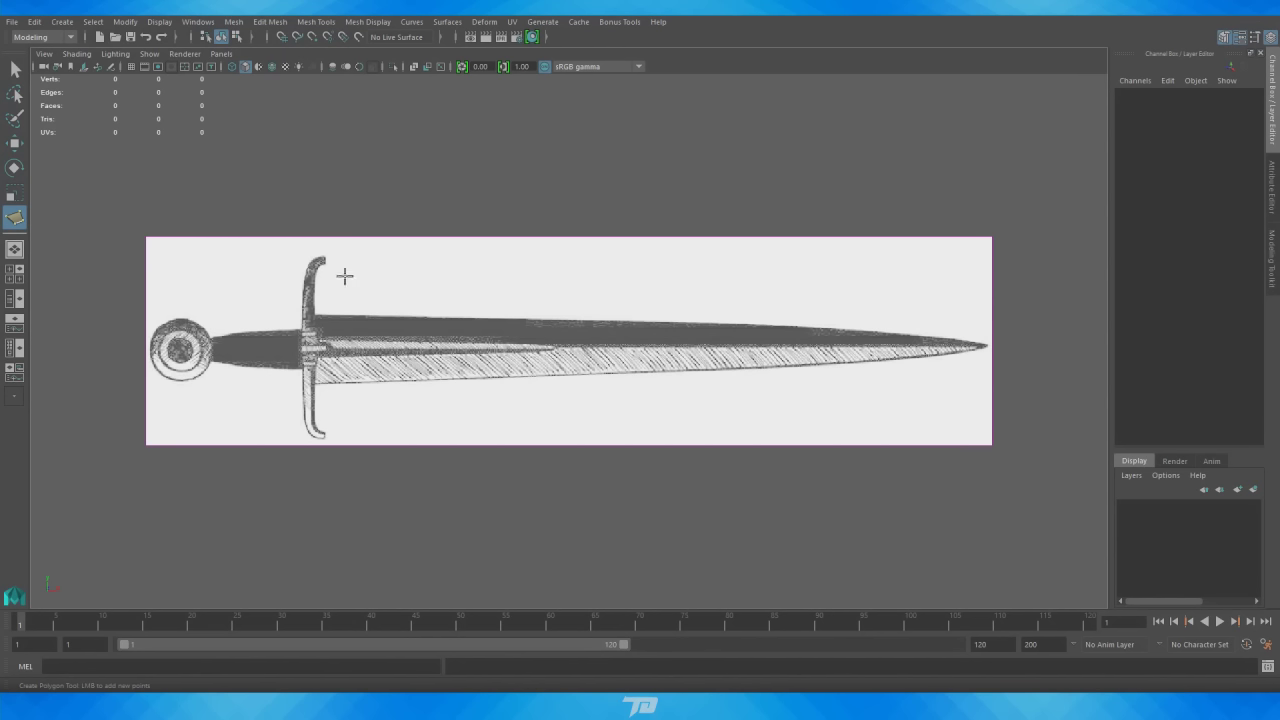
scroll(423, 297, "up", 2)
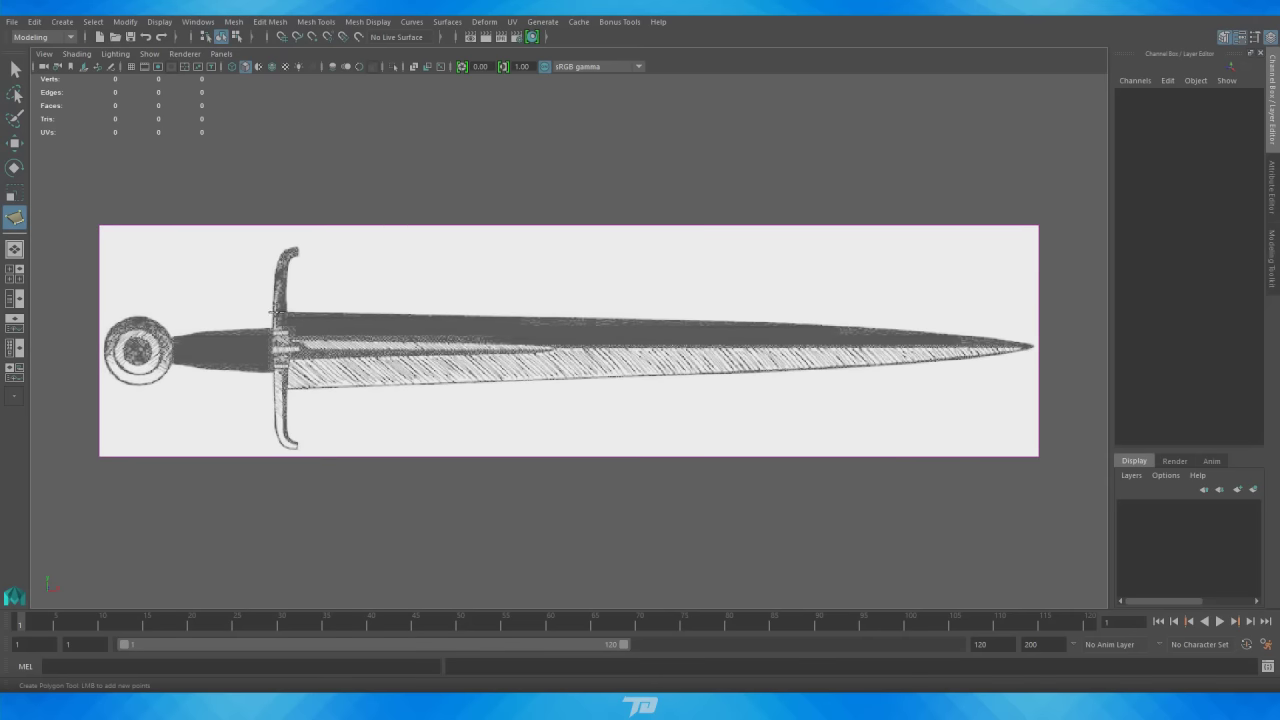
left_click(289, 312)
left_click(471, 313)
left_click(471, 314)
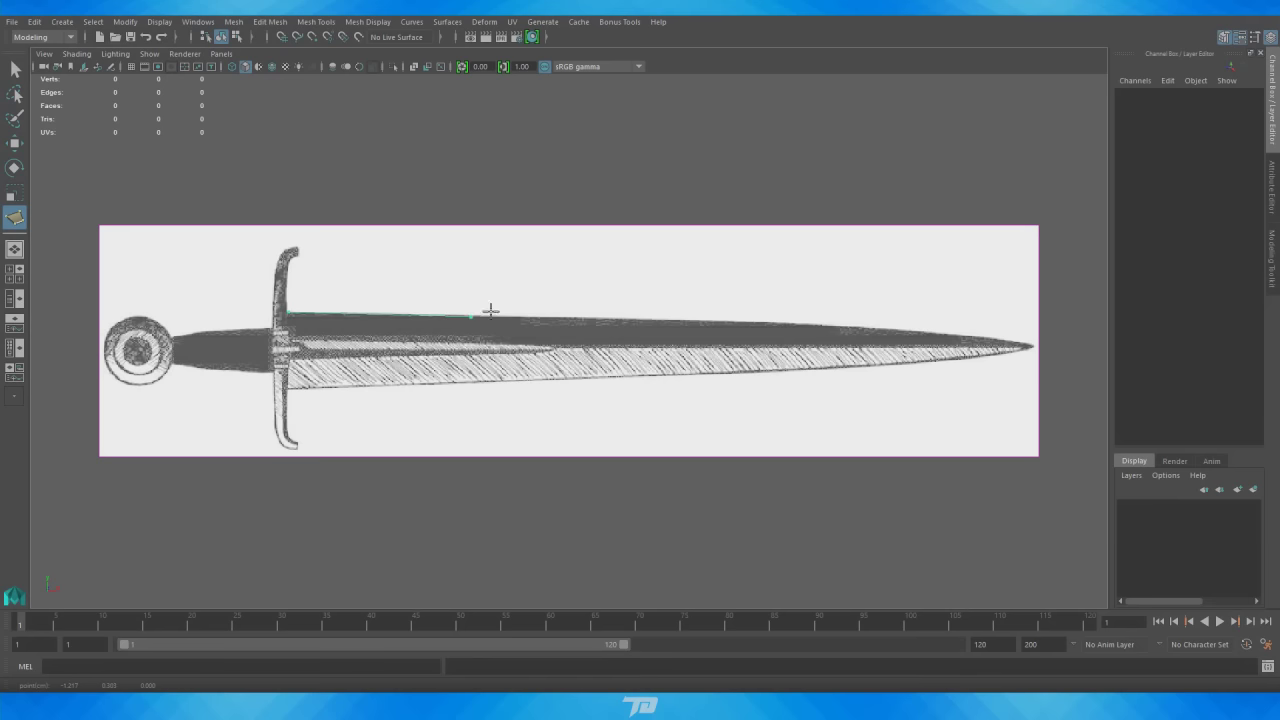
left_click(608, 317)
left_click(720, 320)
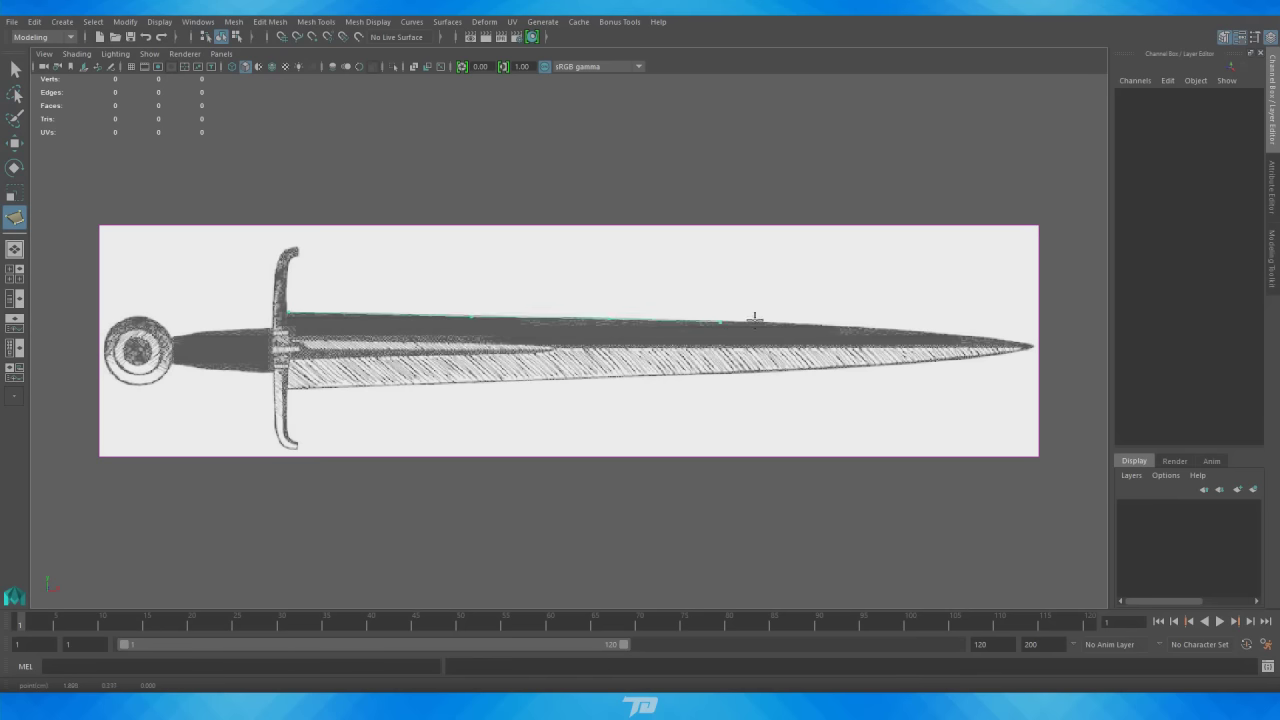
left_click(812, 324)
left_click(937, 332)
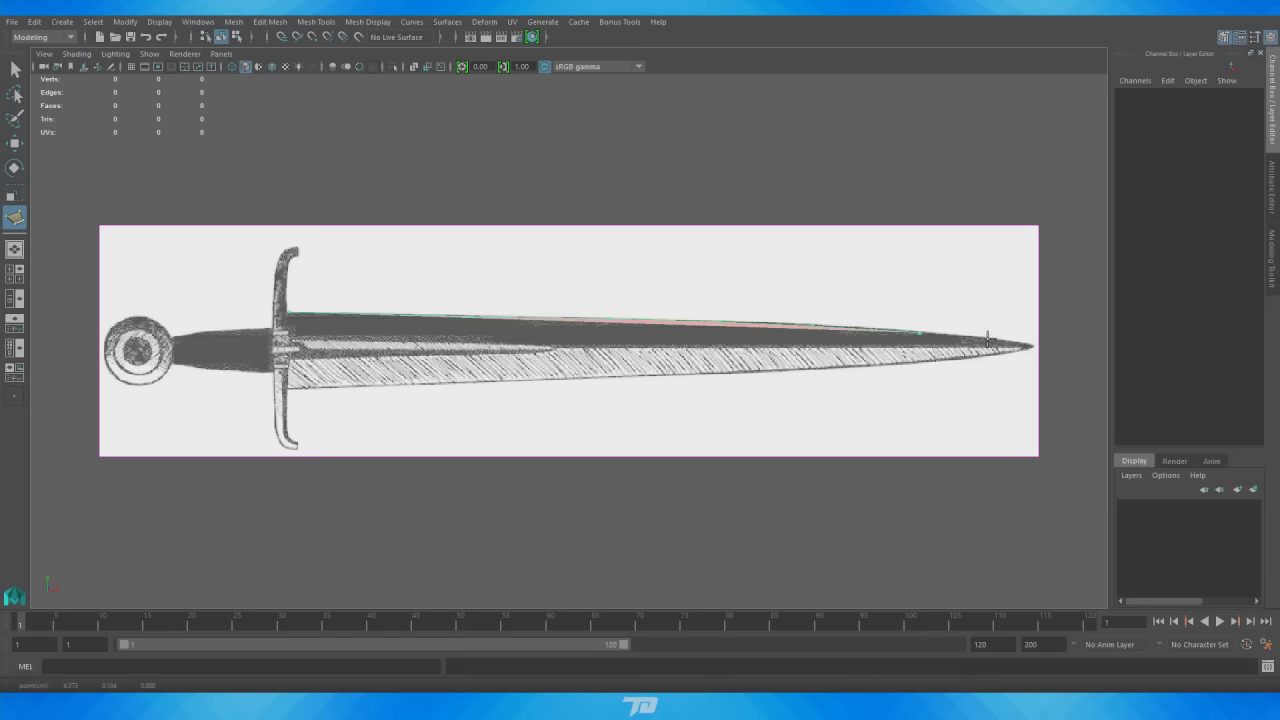
left_click(1029, 344)
left_click(1031, 345)
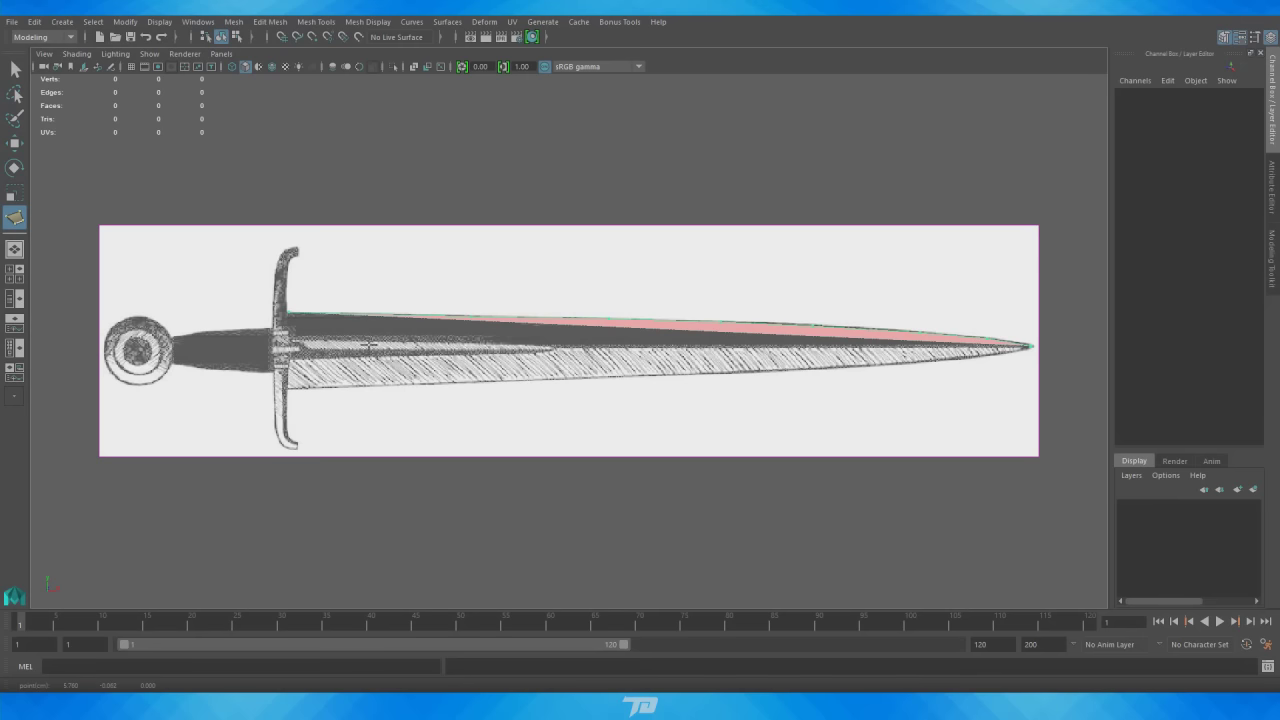
Step: Complete the upper half-blade polygon with a centreline point at the guard, using wireframe display while placing it and restoring shaded display
left_click(233, 68)
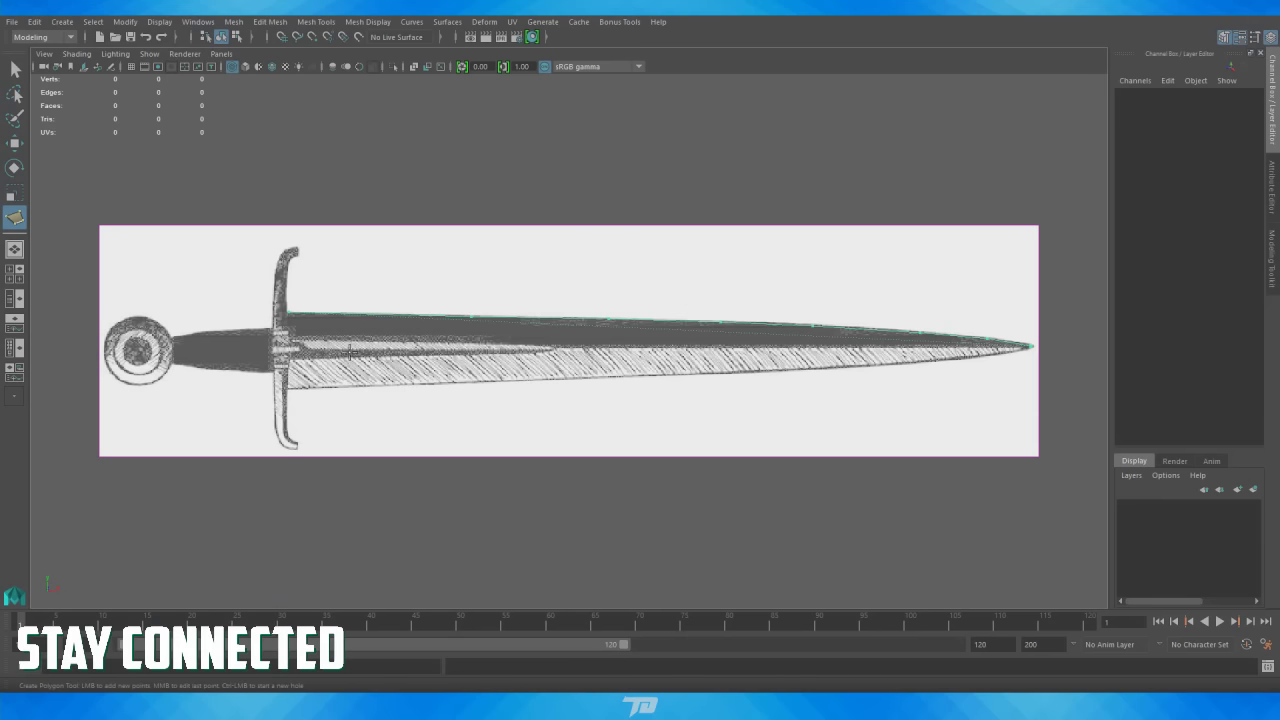
left_click(287, 352)
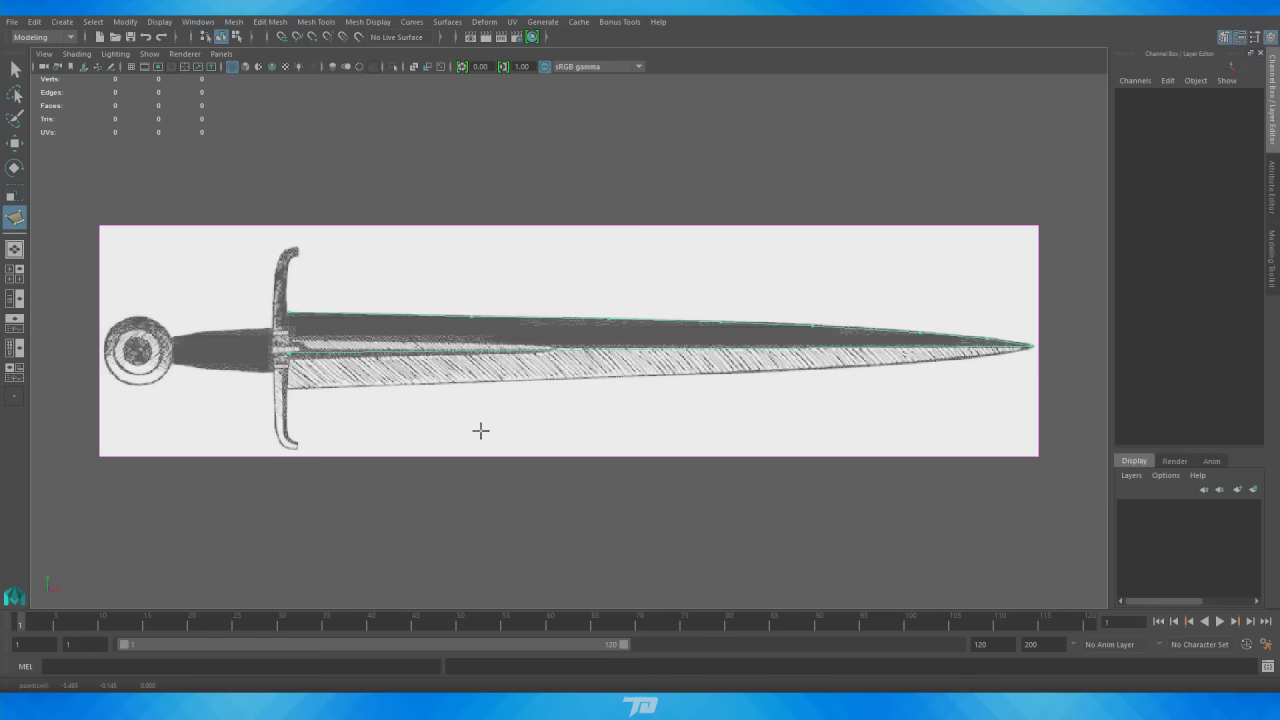
key("Return")
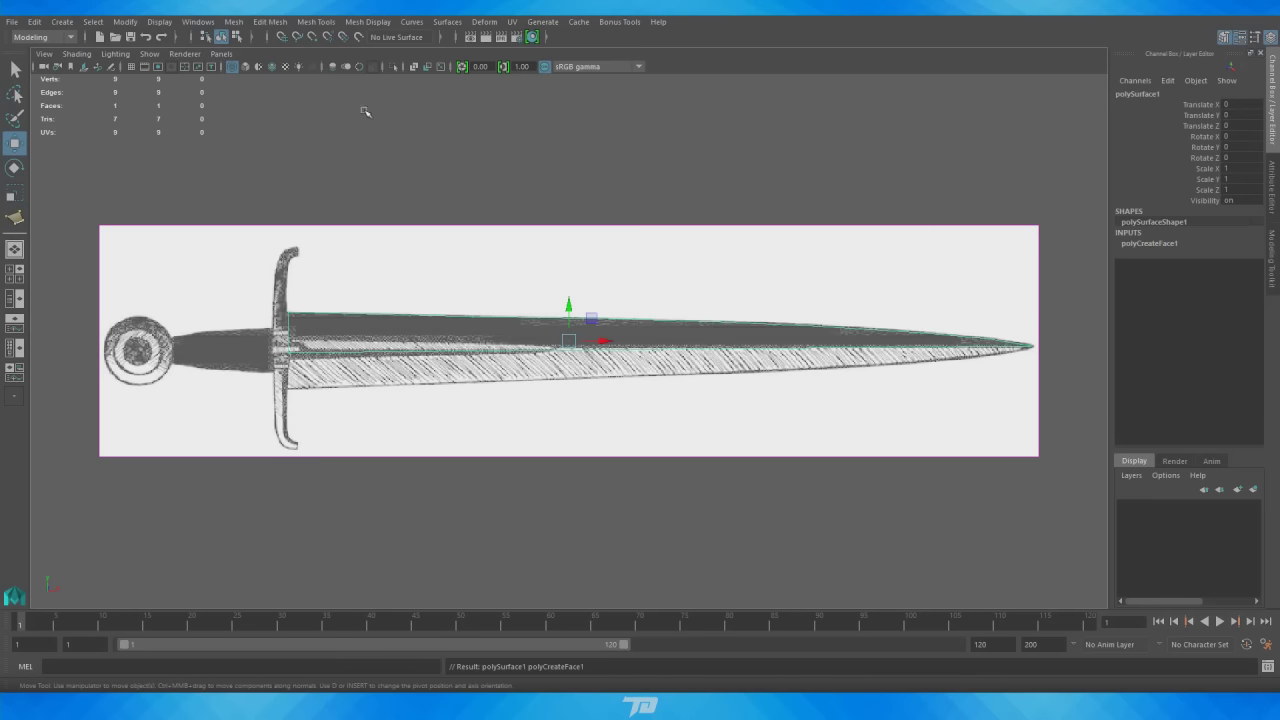
left_click(243, 67)
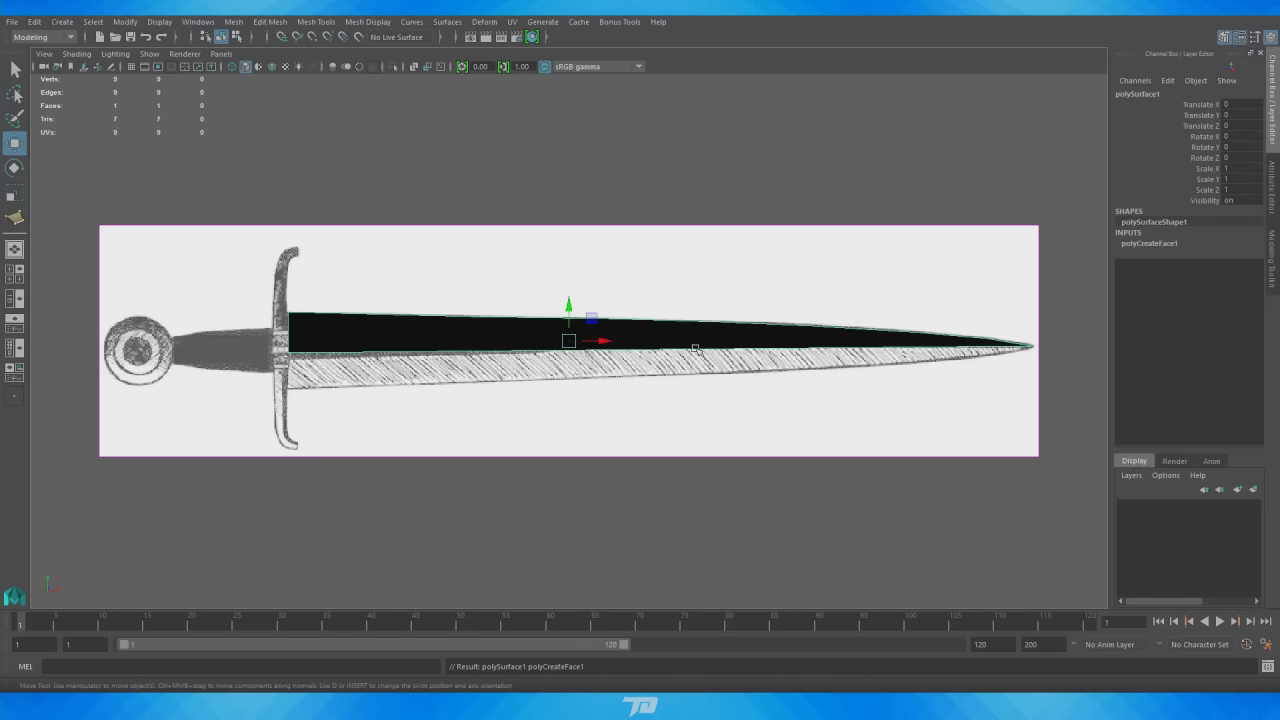
Step: Reverse the normals of the half-blade polygon and check its shading in the perspective view
key("space")
left_click_drag(871, 277, 909, 253, "alt")
scroll(943, 214, "up", 6)
right_click_drag(805, 176, 812, 176)
mouse_move(865, 217)
left_mouse_down("alt")
mouse_move(814, 234)
mouse_move(989, 235)
mouse_move(890, 215)
left_mouse_up("alt")
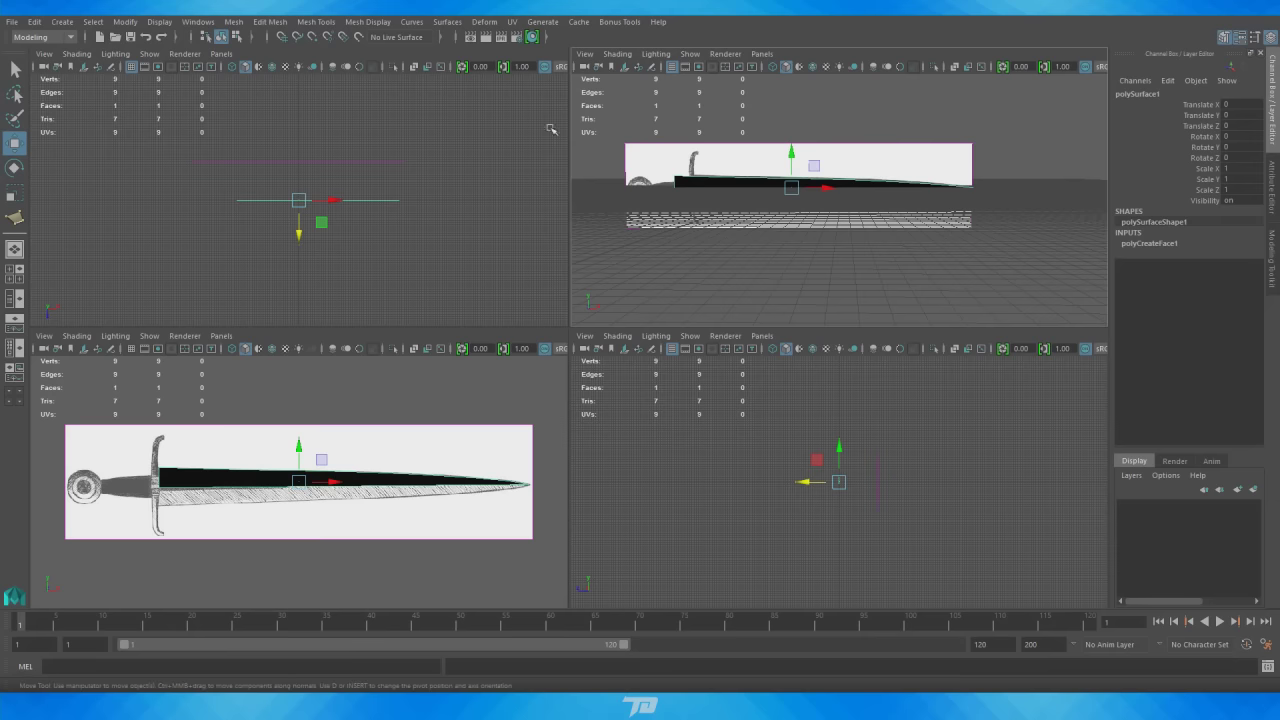
left_click(366, 22)
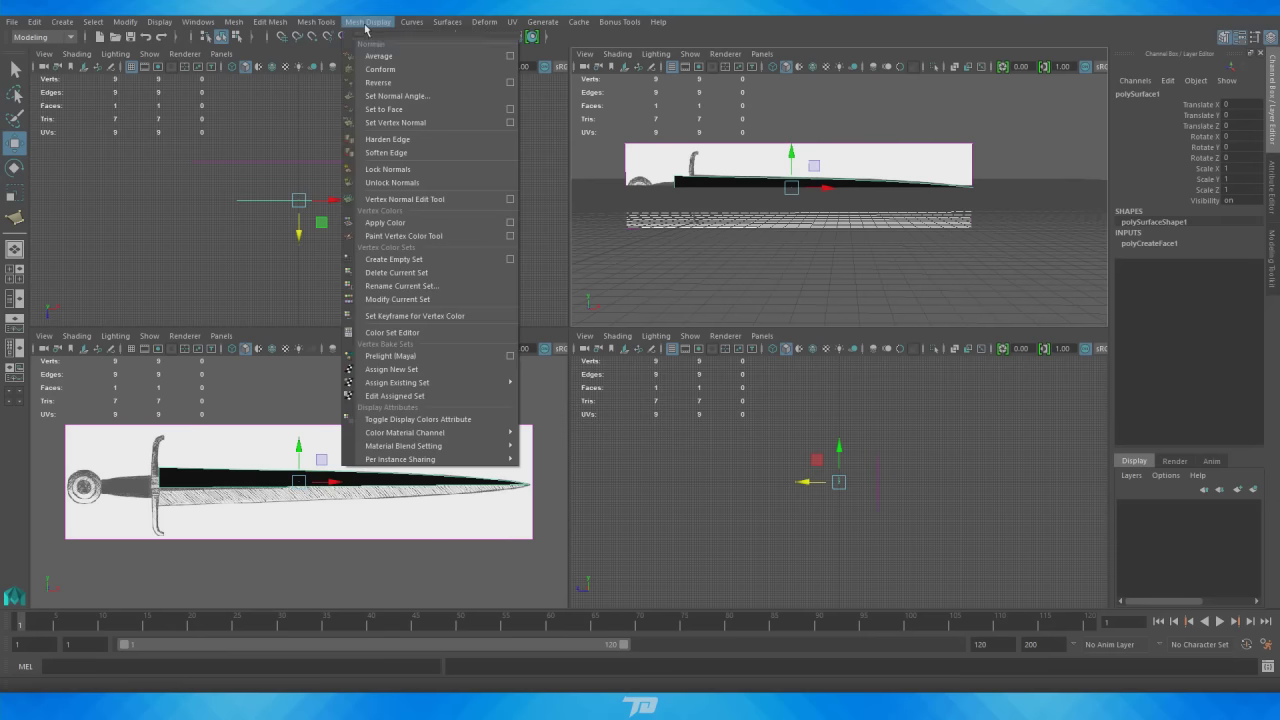
left_click(397, 83)
left_click(720, 264)
right_click_drag(720, 264, 914, 266, "alt")
left_click_drag(700, 212, 771, 209, "alt")
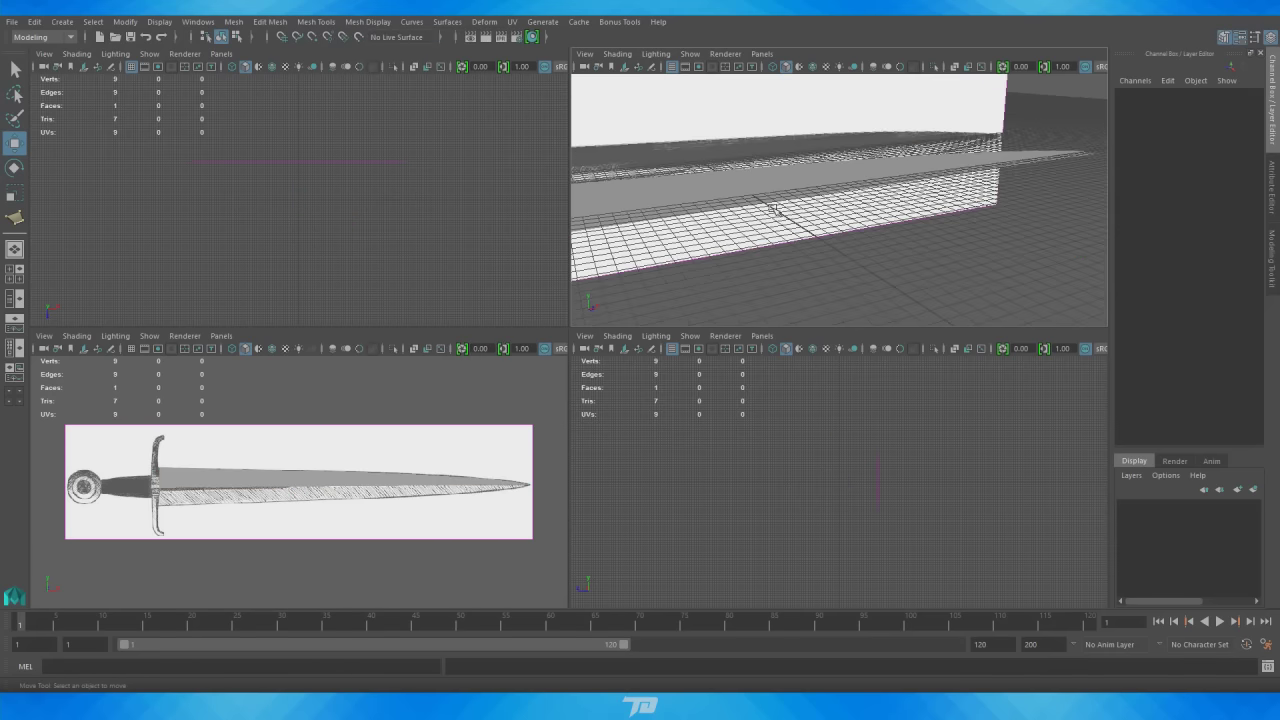
left_click(771, 209)
right_click_drag(771, 209, 683, 217, "alt")
left_click_drag(683, 217, 789, 286, "alt")
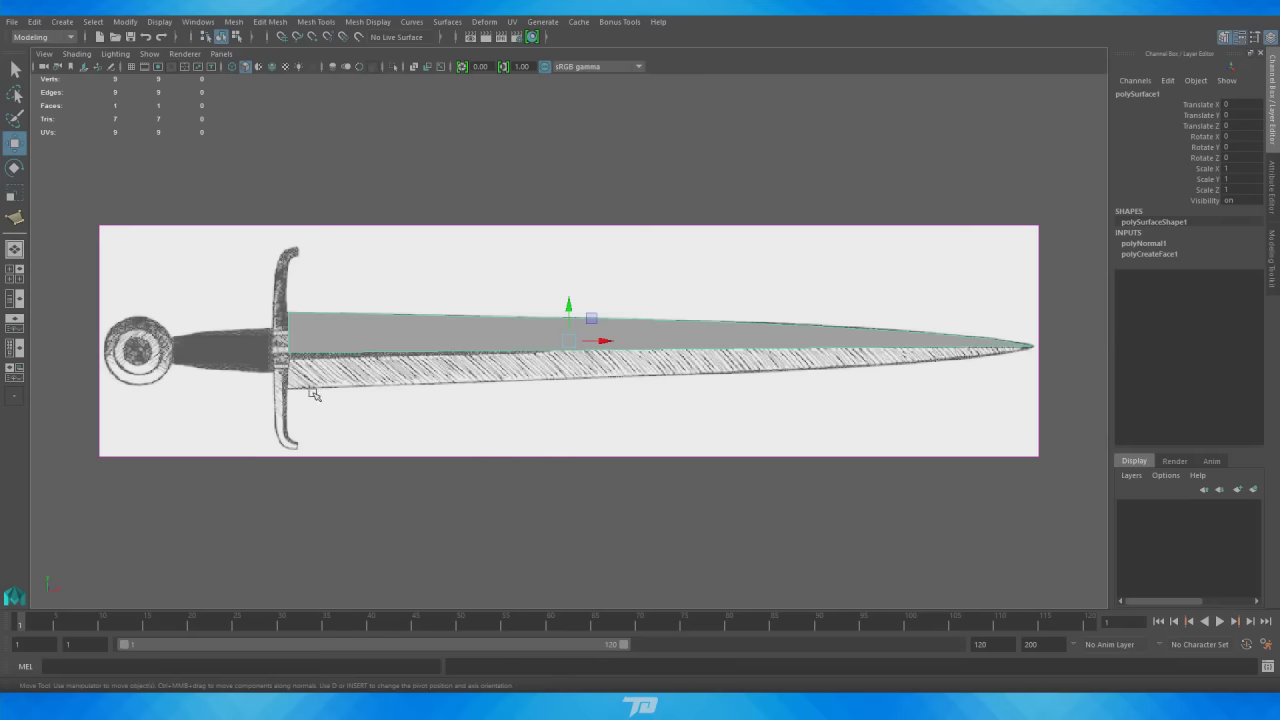
Step: Display the half-blade in wireframe and adjust its first upper-edge vertex beyond the guard to the reference outline
right_click_drag(313, 393, 517, 311, "alt")
middle_click_drag(517, 311, 706, 314, "alt")
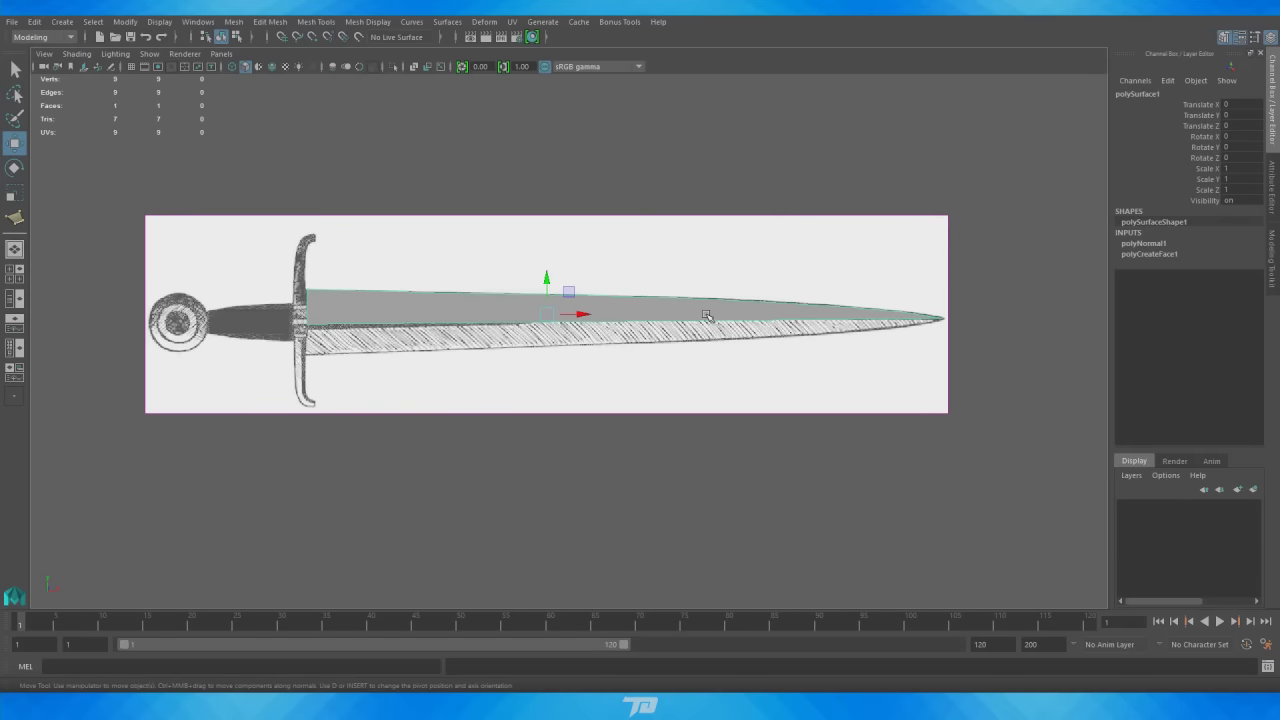
right_click_drag(449, 305, 395, 276)
scroll(395, 276, "up", 1)
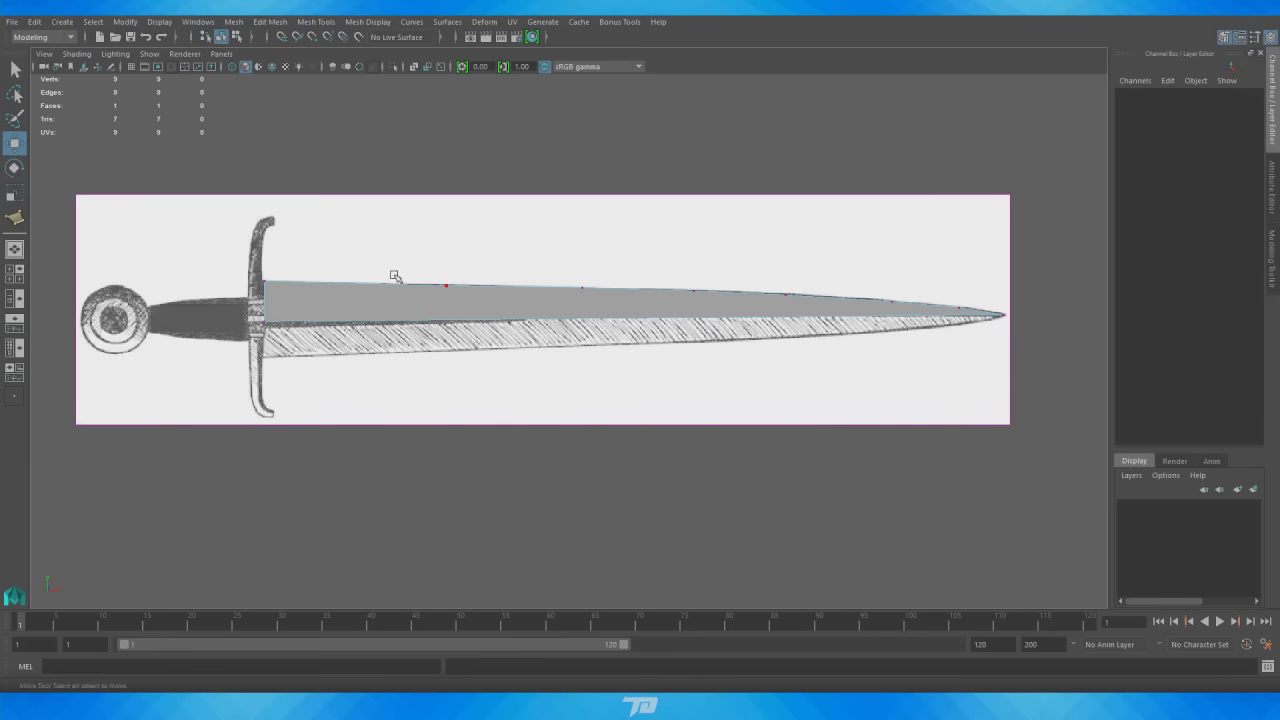
left_click(234, 72)
scroll(400, 200, "up", 4)
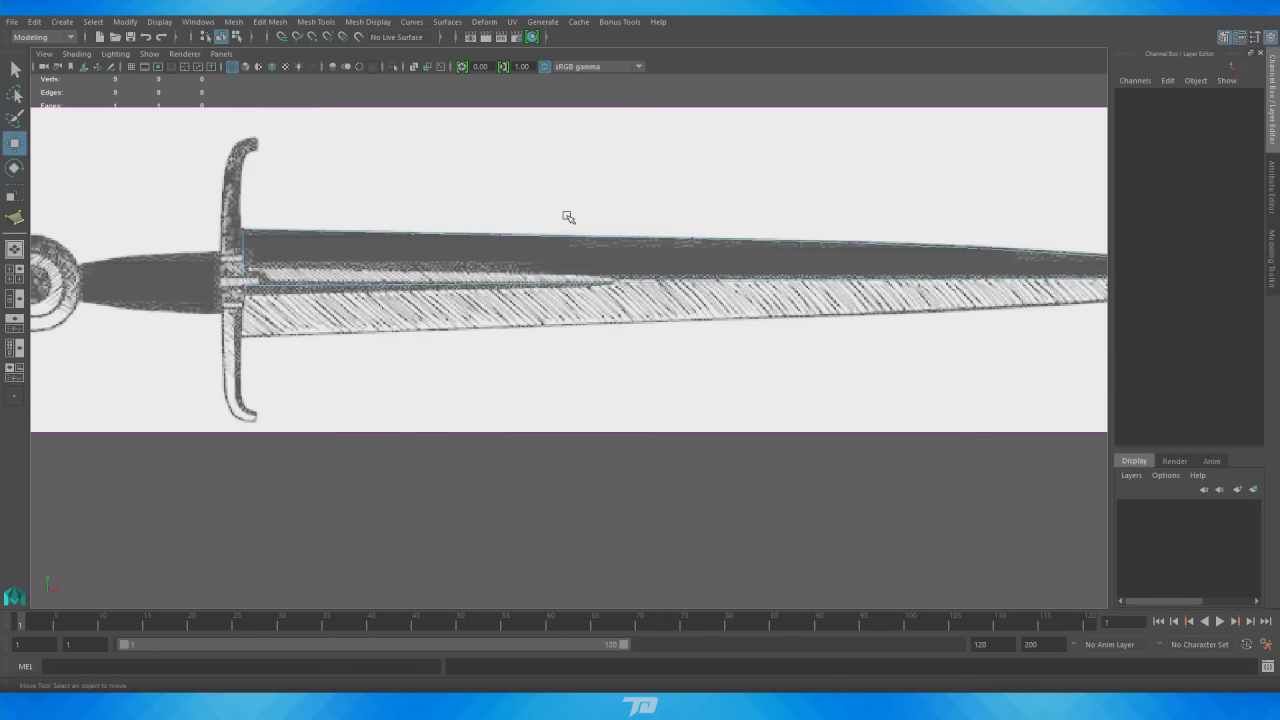
left_click_drag(489, 209, 524, 240)
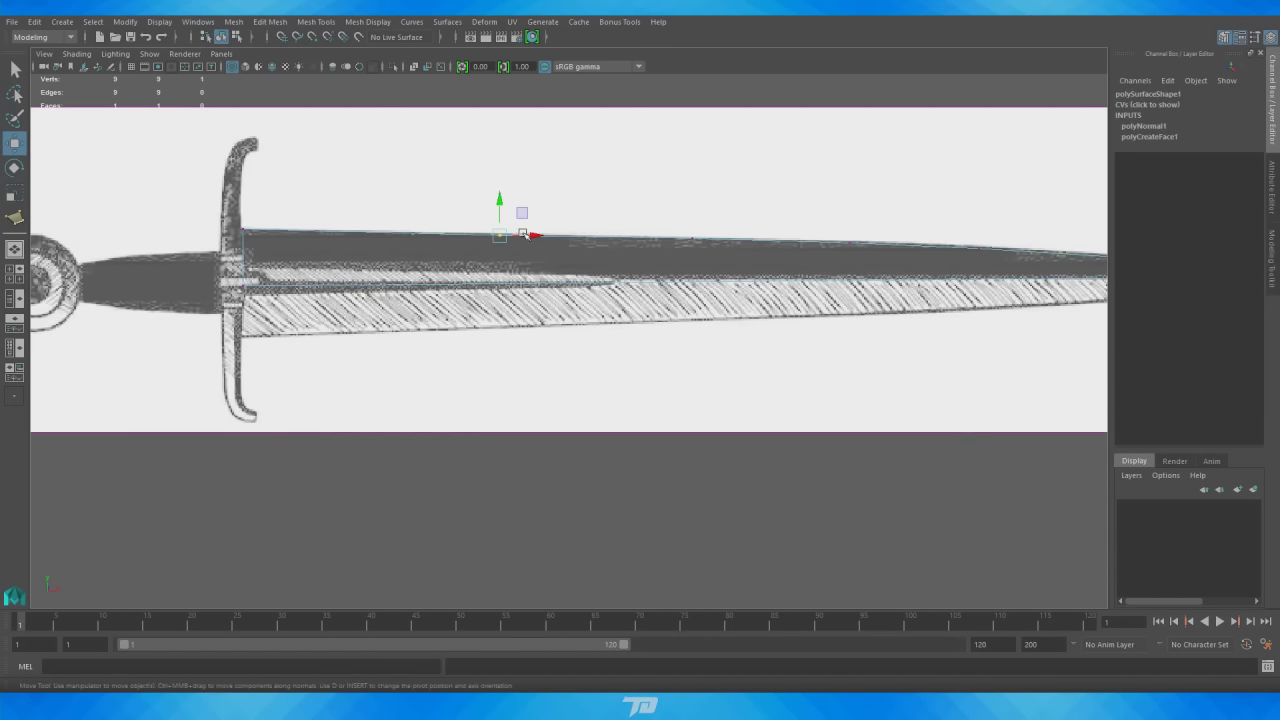
left_click_drag(497, 196, 500, 196)
Step: Move the remaining upper-edge vertices toward the blade tip so the polygon follows the reference outline
middle_click_drag(667, 193, 540, 220, "alt")
mouse_move(597, 224)
left_mouse_down()
mouse_move(630, 252)
mouse_move(613, 206)
left_mouse_up()
middle_click_drag(632, 210, 428, 201, "alt")
left_click_drag(521, 219, 542, 202)
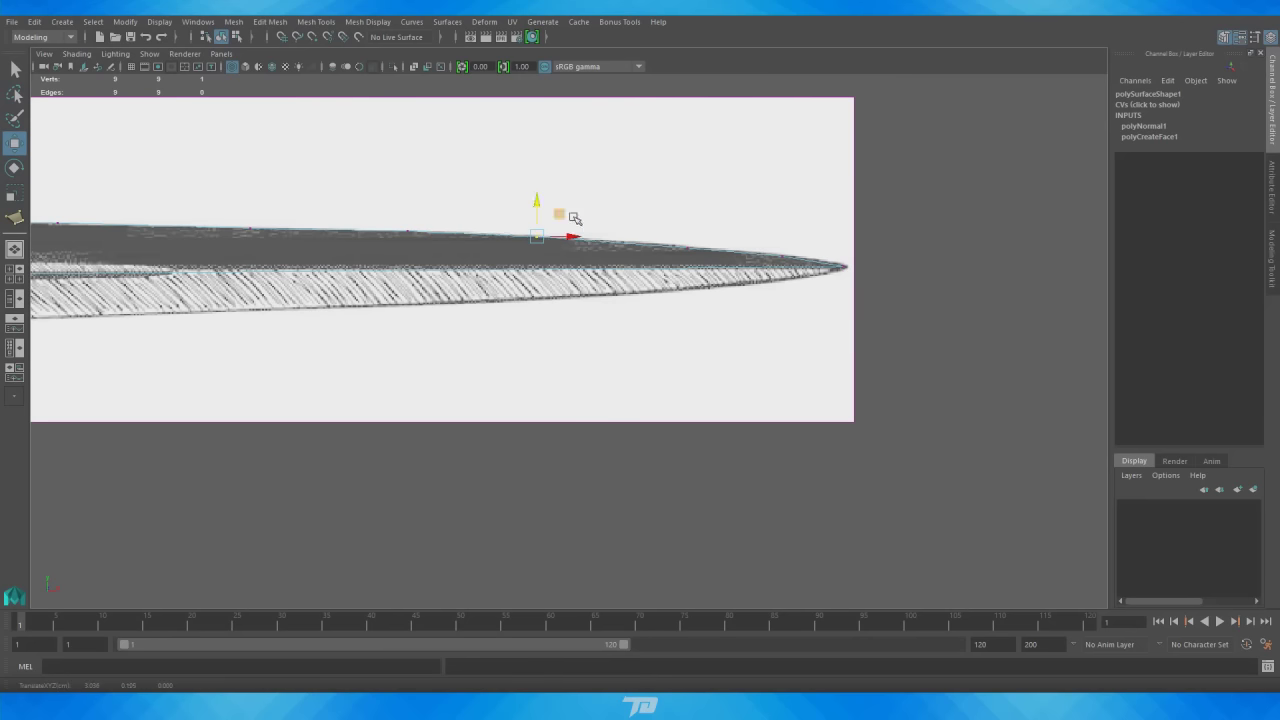
left_click_drag(673, 228, 704, 262)
left_click_drag(687, 211, 688, 209)
Step: Align the centreline vertex at the guard horizontally with the upper corner vertex using snapping, so the blade's base edge is vertical
right_click_drag(883, 269, 688, 285, "alt")
middle_click_drag(688, 285, 864, 238, "alt")
right_click_drag(663, 260, 963, 278, "alt")
middle_click_drag(734, 263, 864, 268, "alt")
right_click_drag(518, 251, 649, 262, "alt")
middle_click_drag(406, 207, 538, 308, "alt")
scroll(539, 308, "up", 3)
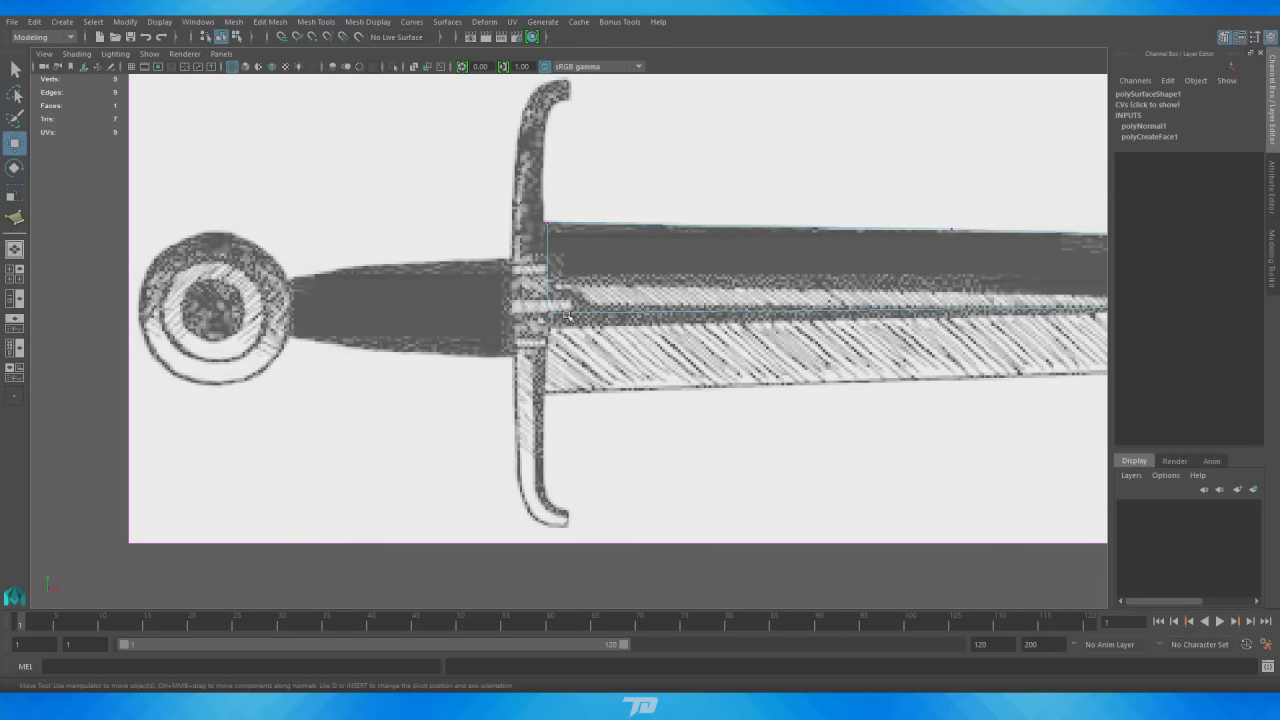
left_click_drag(517, 295, 587, 347)
left_click_drag(585, 315, 535, 315)
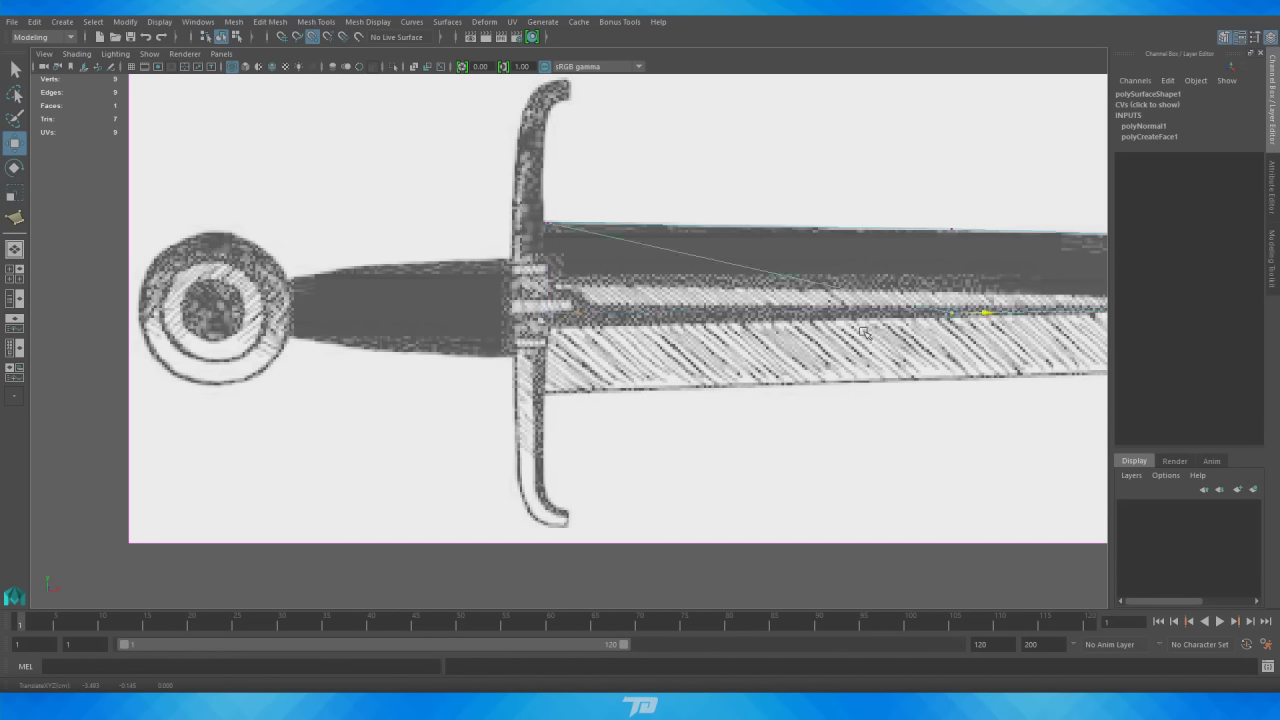
key("Return")
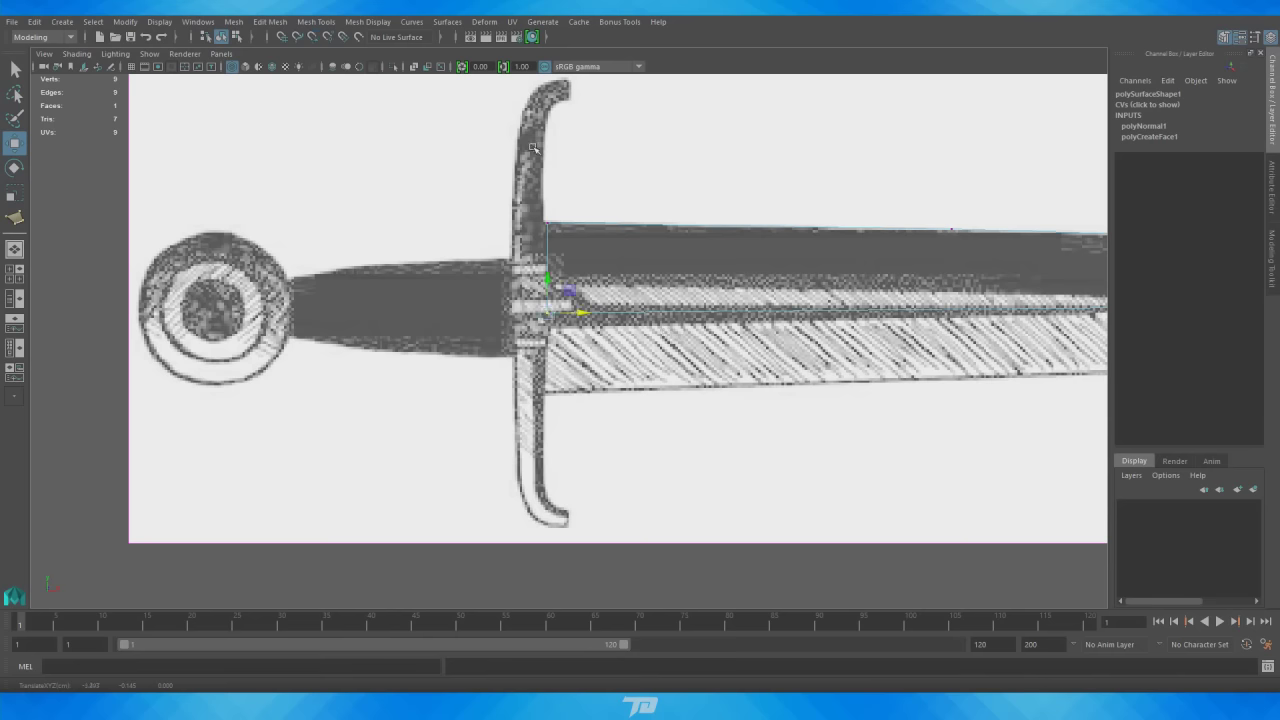
Step: Restore shaded display and select the whole half-blade in object mode
right_click_drag(595, 283, 694, 291, "alt")
middle_click_drag(694, 291, 614, 255, "alt")
right_click_drag(614, 255, 940, 276, "alt")
right_click_drag(499, 234, 831, 243, "alt")
middle_click_drag(831, 243, 728, 282, "alt")
mouse_move(543, 279)
right_mouse_down()
mouse_move(577, 264)
mouse_move(557, 264)
right_mouse_up()
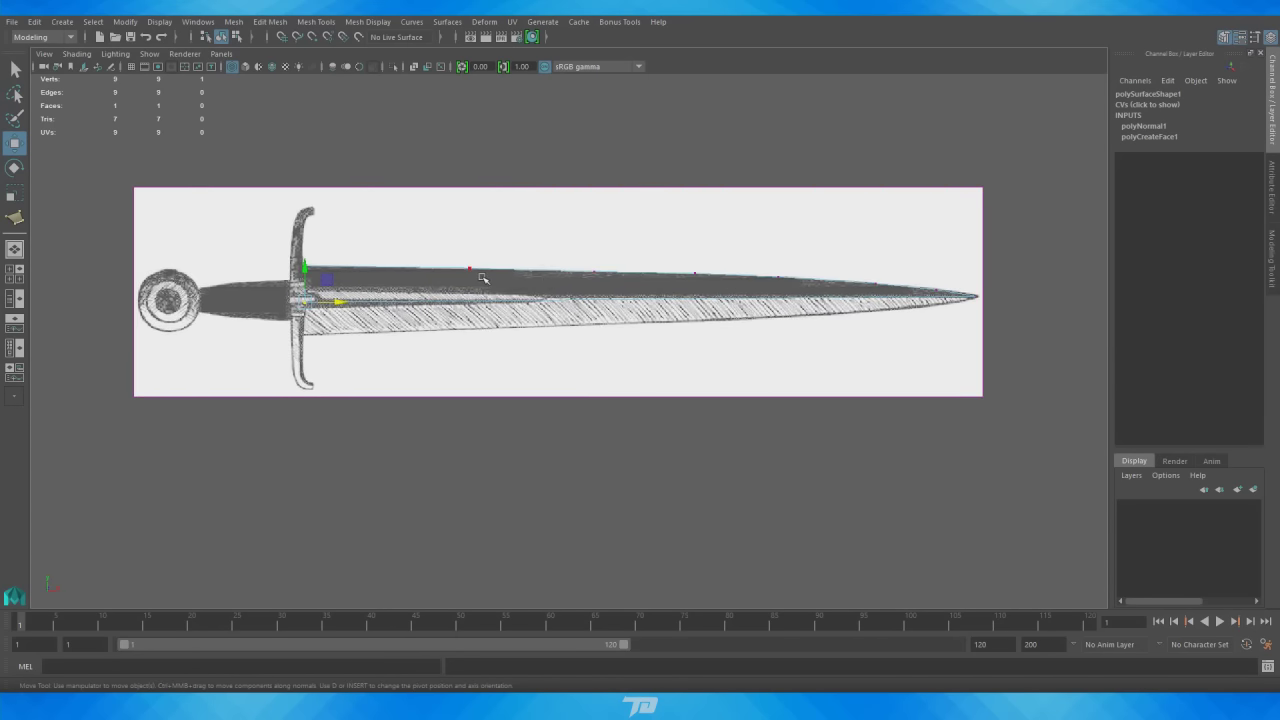
left_click(246, 66)
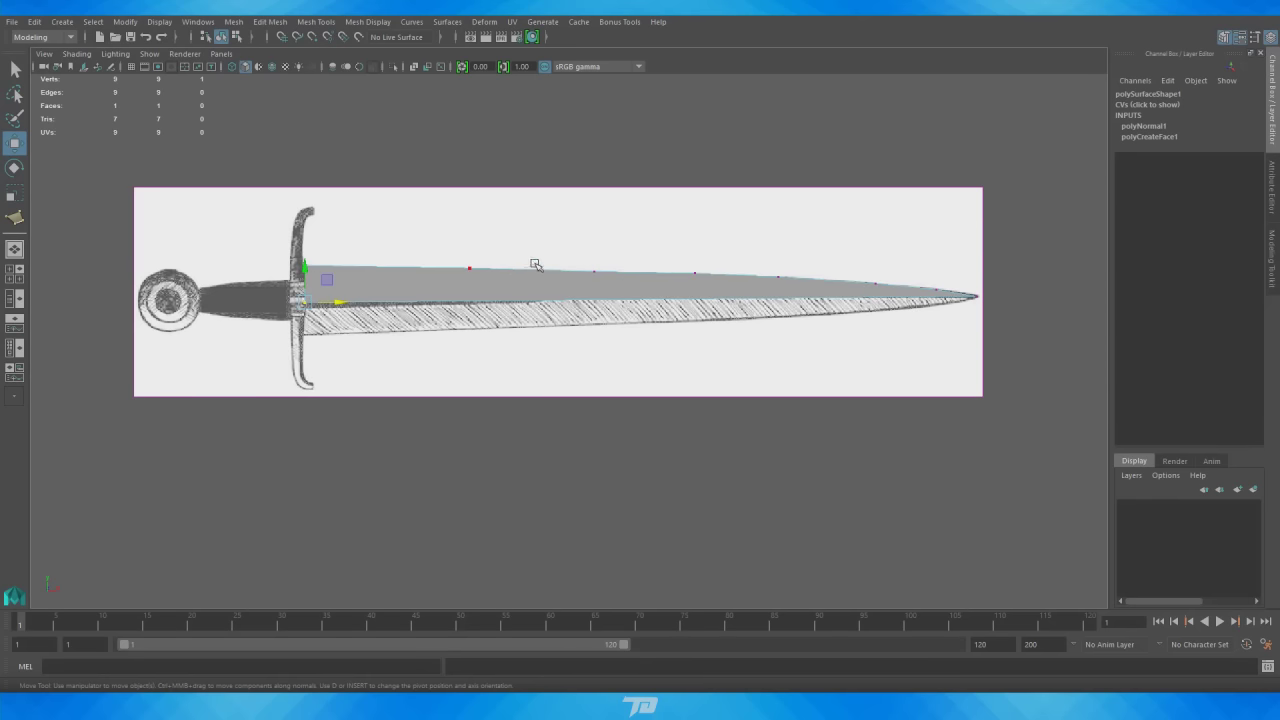
right_click_drag(502, 283, 537, 263)
left_click(502, 289)
mouse_move(690, 287)
right_mouse_down("alt")
mouse_move(633, 279)
mouse_move(683, 271)
right_mouse_up("alt")
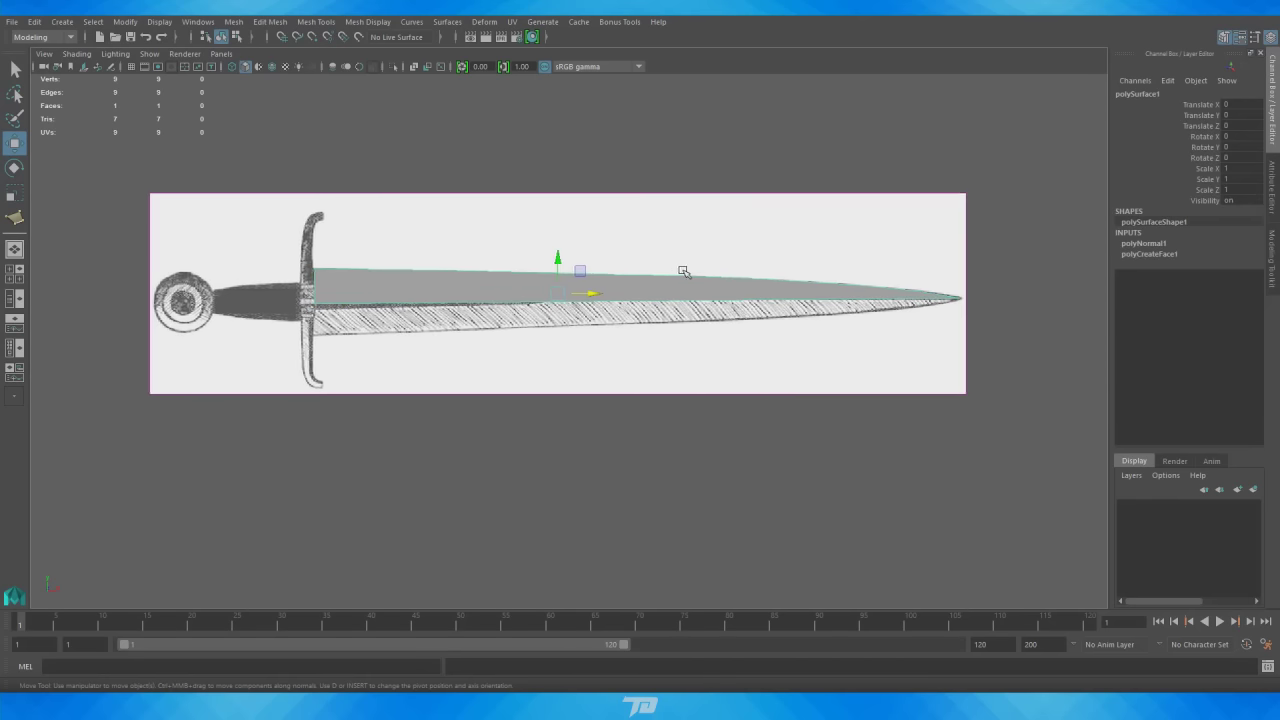
Step: Duplicate the half-blade and flip the copy vertically by setting its Scale Y to -1
scroll(684, 272, "up", 2)
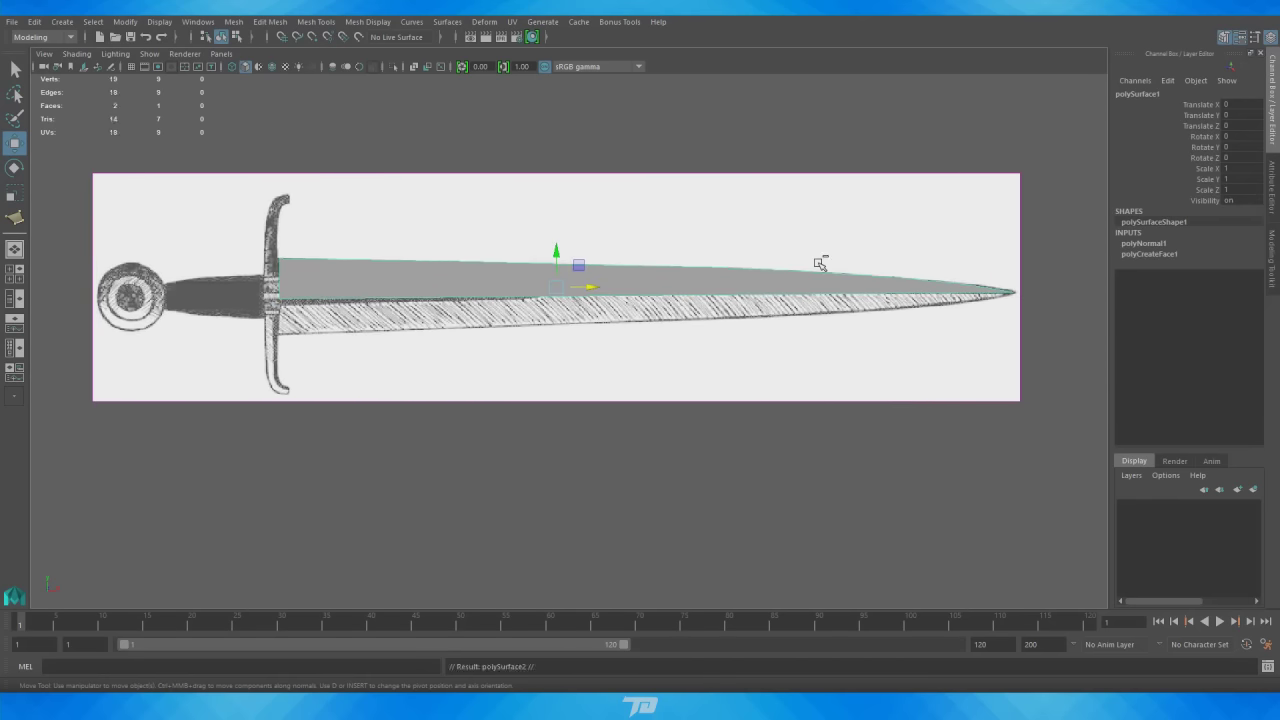
key("ctrl+d")
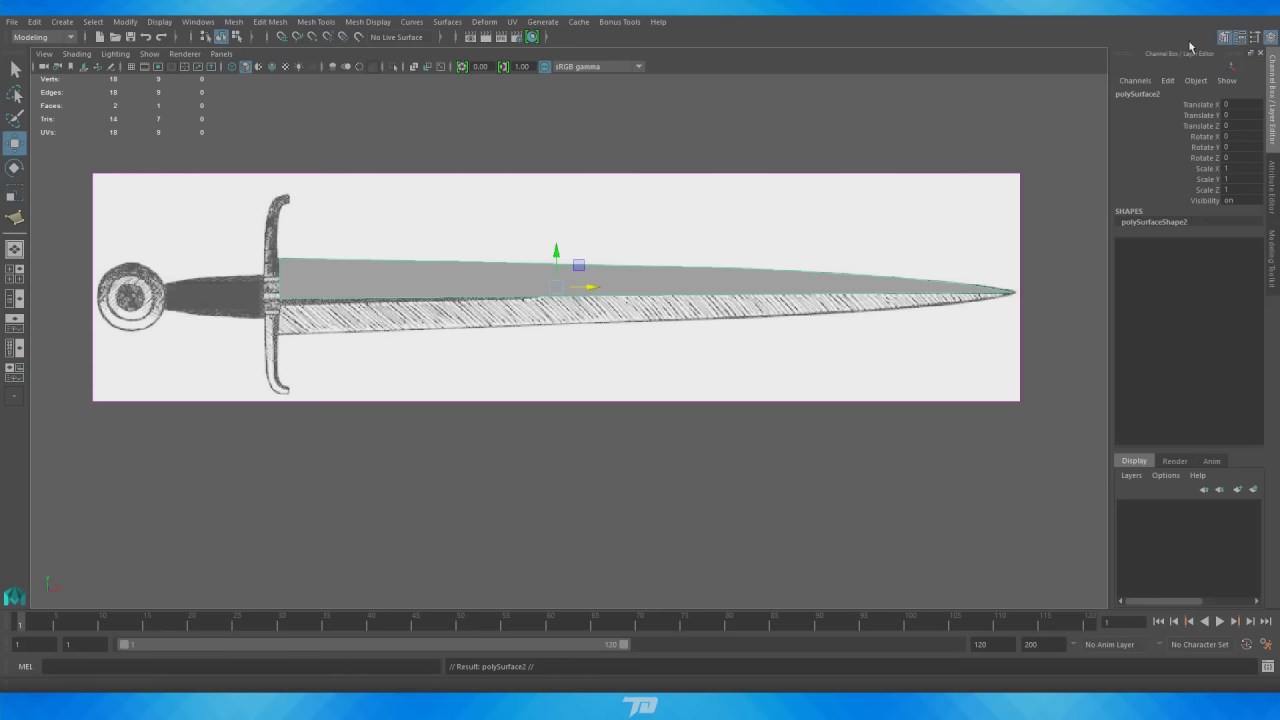
scroll(863, 183, "up", 1)
left_click(1228, 179)
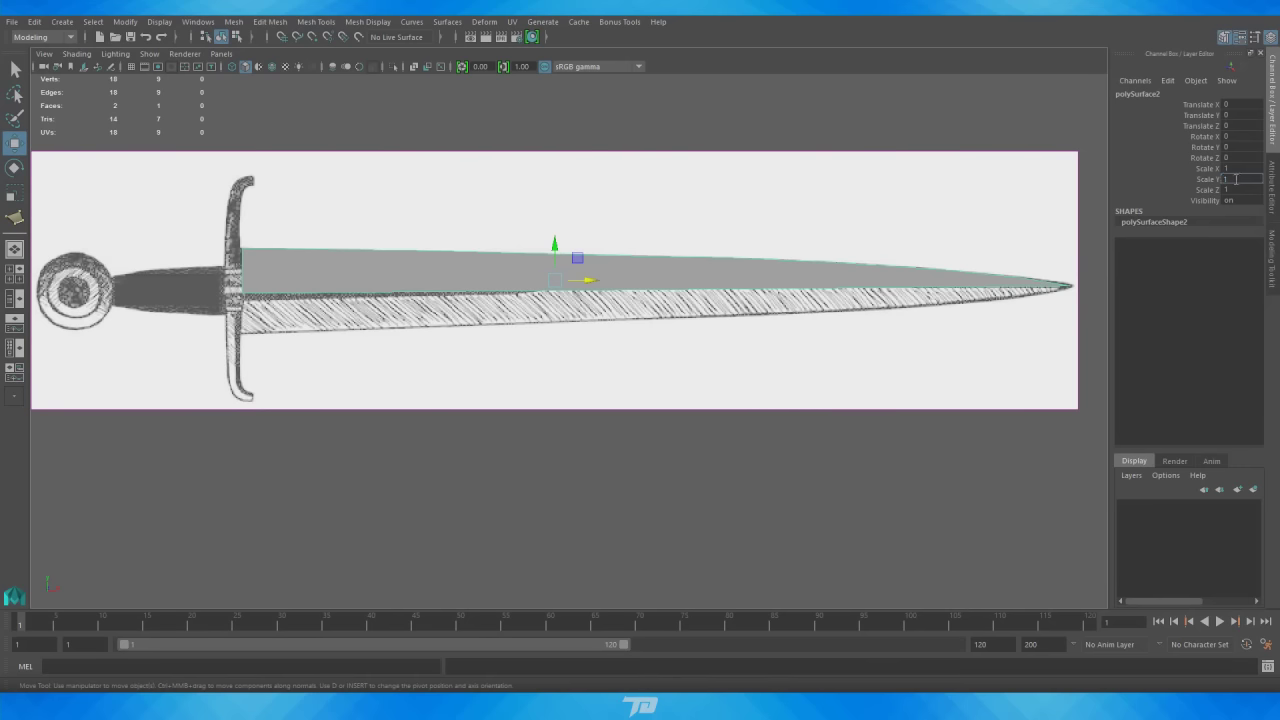
type("-1")
key("Return")
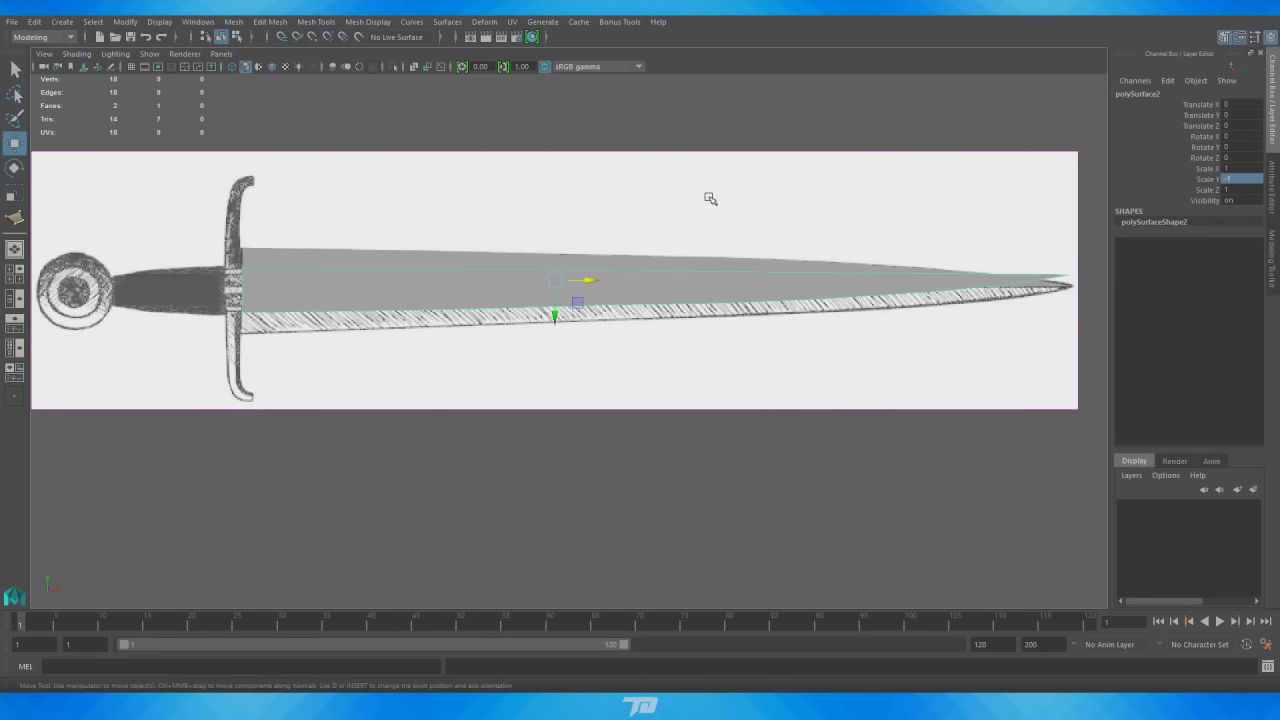
Step: Move the flipped copy down to Translate Y -0.305 so it meets the upper half's centreline at the guard
left_click_drag(557, 318, 556, 346)
middle_click_drag(272, 274, 440, 281, "alt")
right_click_drag(250, 268, 362, 263, "alt")
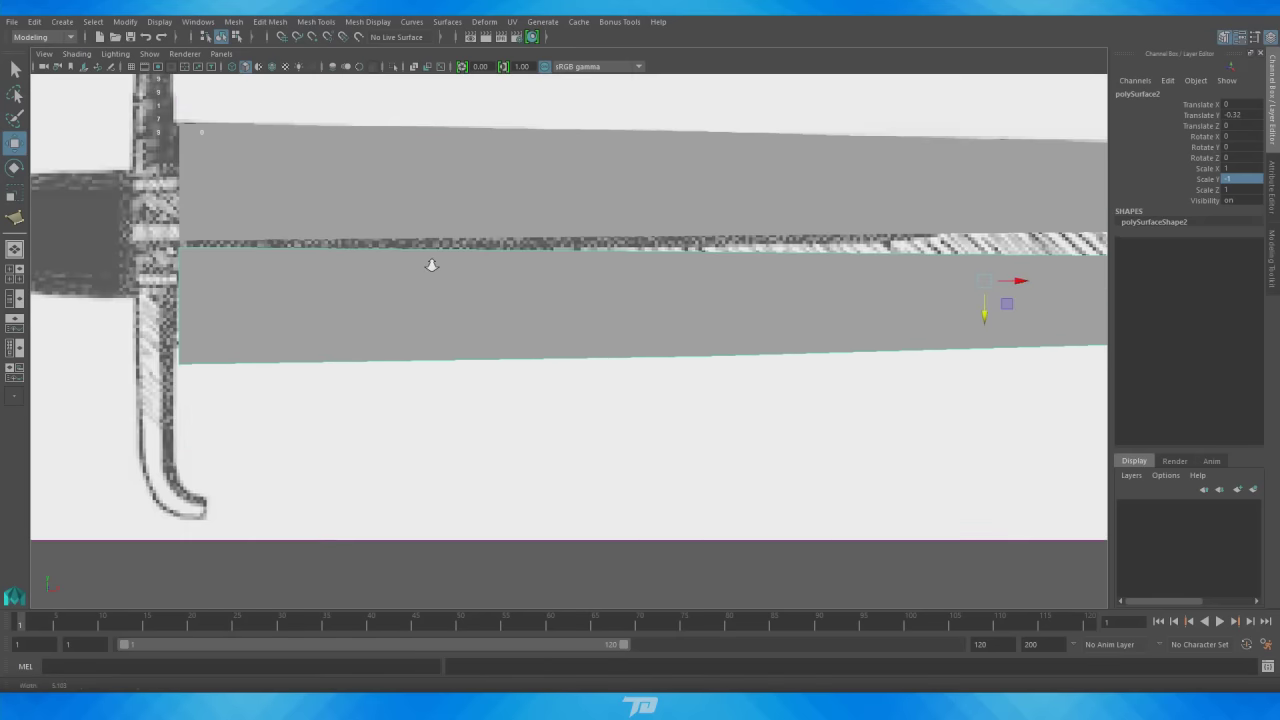
scroll(362, 263, "up", 4)
right_click_drag(600, 306, 496, 233, "alt")
middle_click_drag(496, 233, 429, 203, "alt")
right_click_drag(690, 325, 900, 280, "alt")
left_click_drag(779, 259, 781, 260)
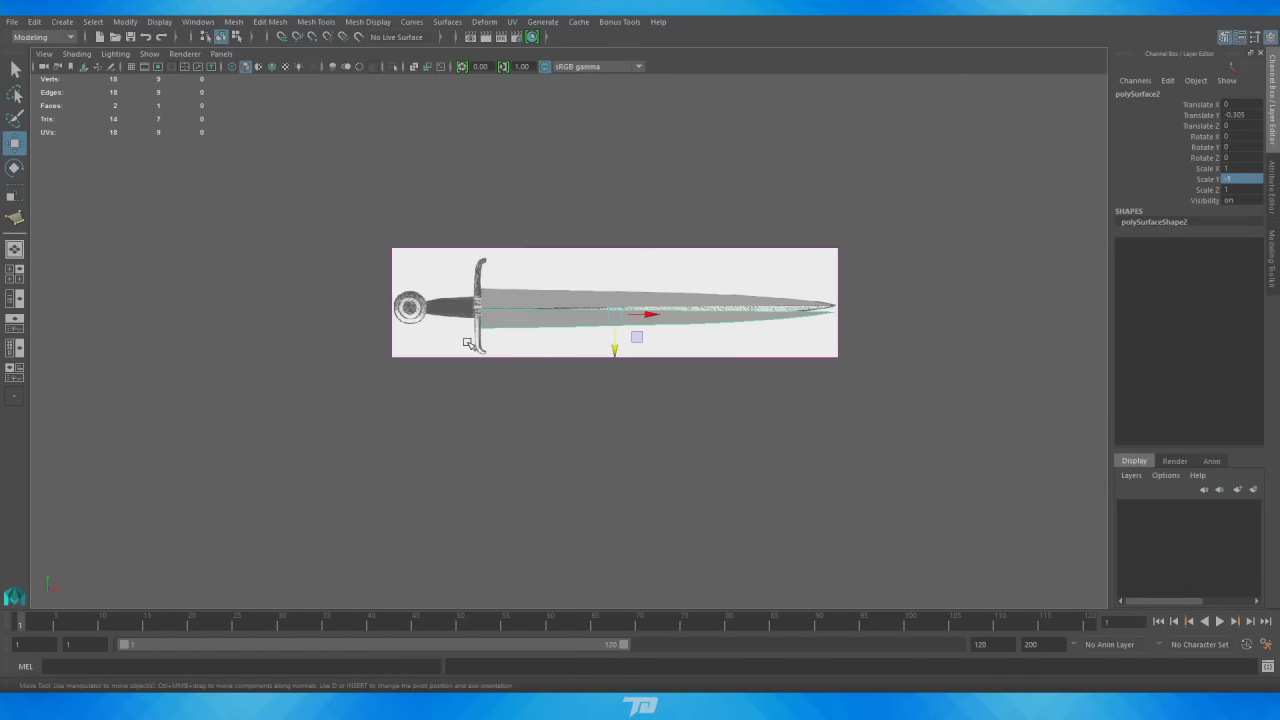
Step: Combine the upper and lower blade halves into a single mesh
scroll(590, 290, "up", 2)
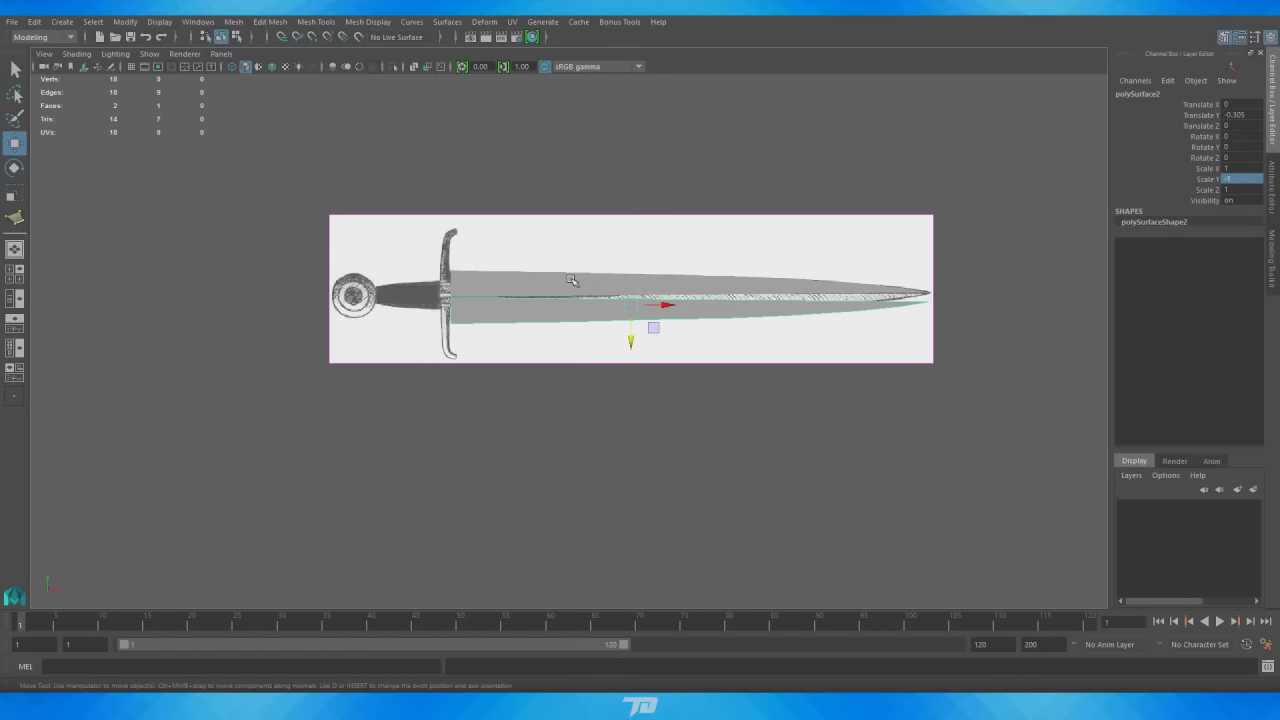
left_click(571, 280, "shift")
middle_click_drag(788, 320, 717, 285, "alt")
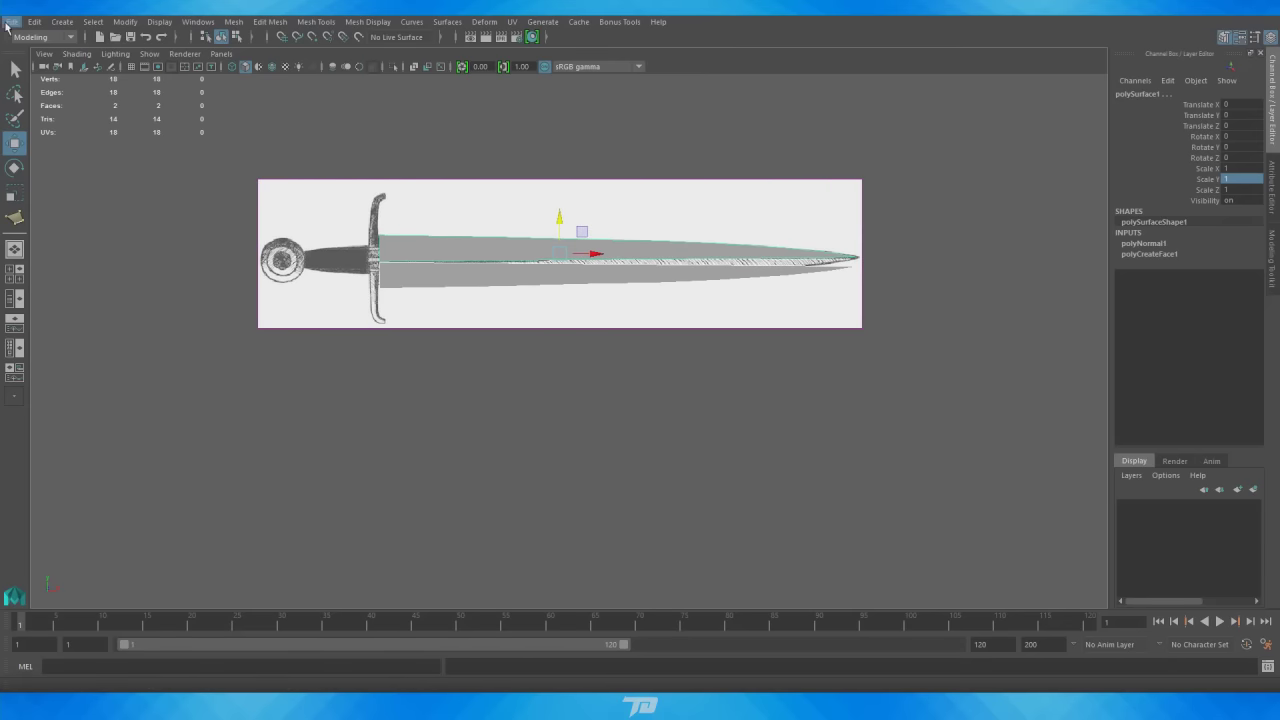
left_click(233, 21)
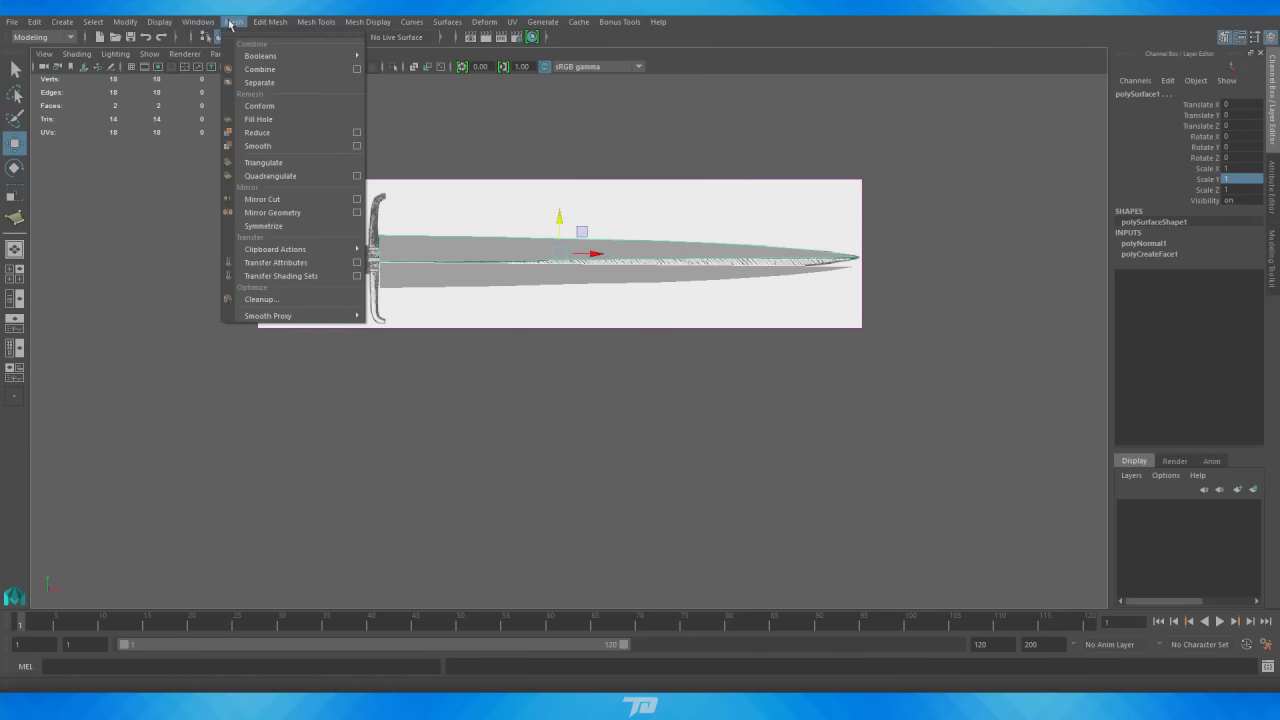
left_click(259, 70)
scroll(580, 251, "up", 3)
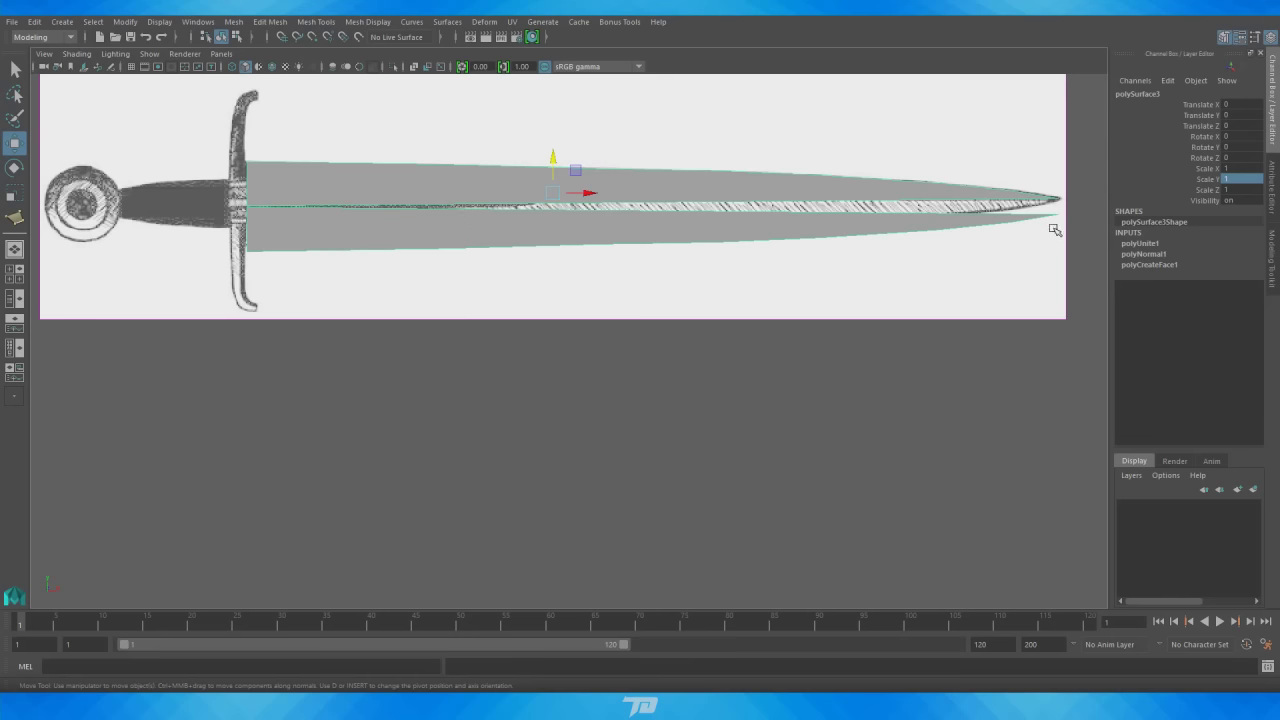
Step: Merge the two centreline vertices at the guard with a threshold of 0.0040 and always merging for two vertices
right_click_drag(724, 183, 673, 185)
scroll(930, 205, "down", 1)
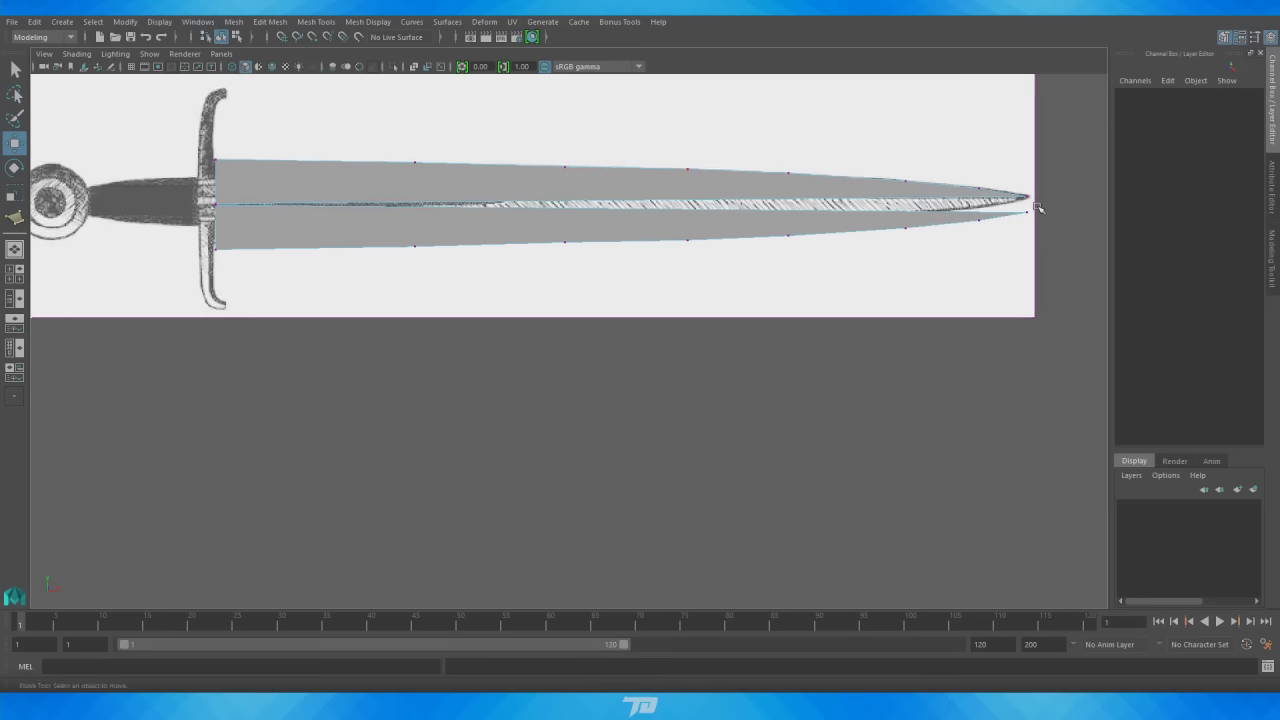
middle_click_drag(1026, 241, 874, 226, "alt")
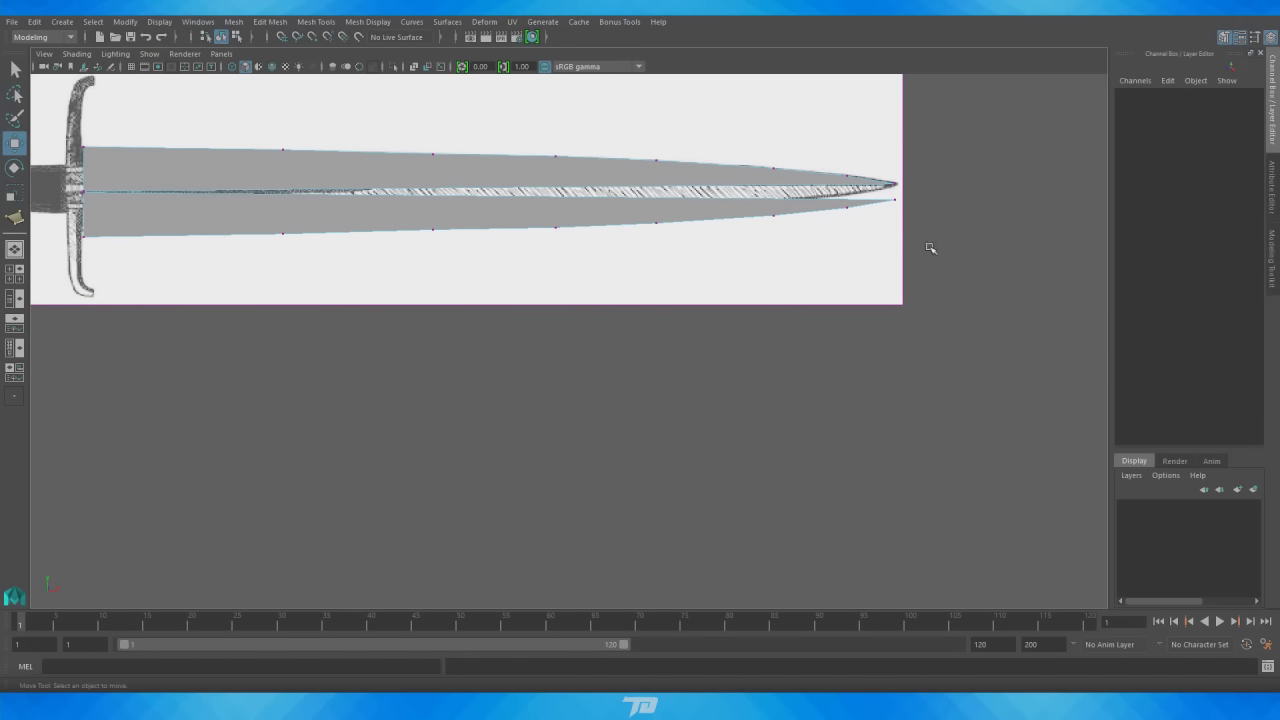
middle_click_drag(690, 205, 990, 253, "alt")
scroll(677, 251, "up", 5)
middle_click_drag(451, 195, 776, 334, "alt")
scroll(776, 334, "up", 5)
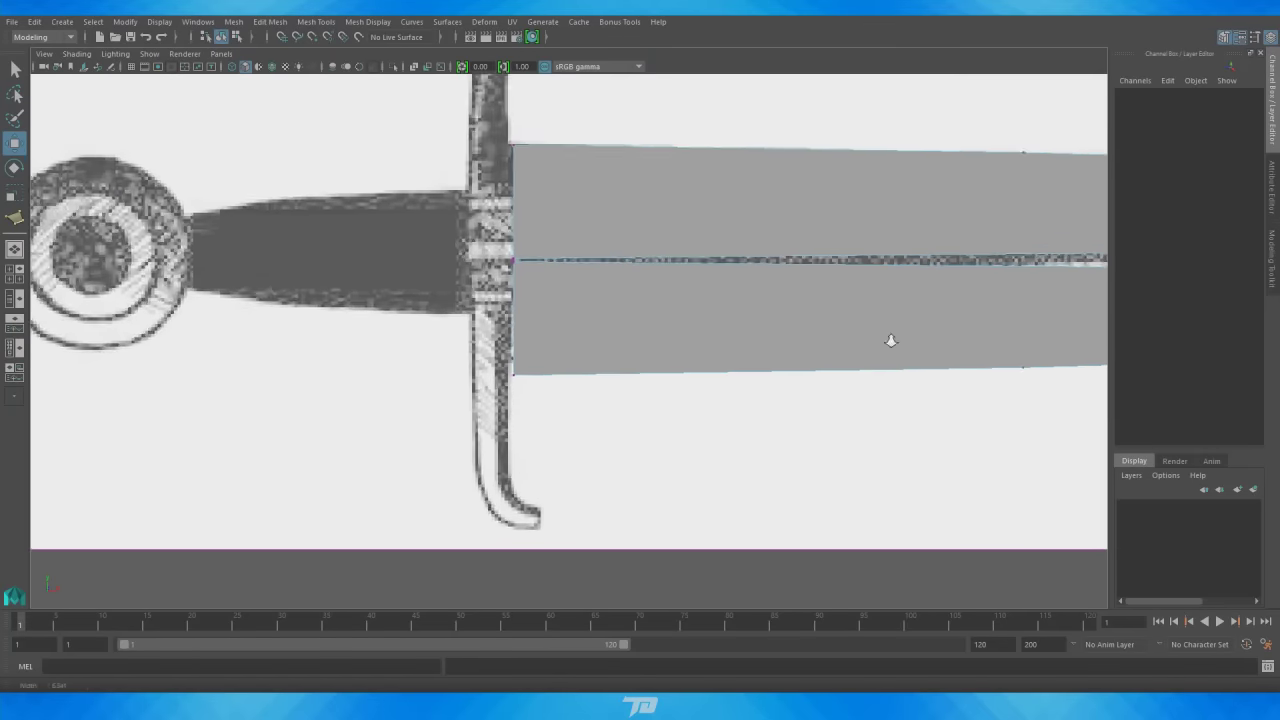
scroll(647, 260, "up", 1)
left_click_drag(449, 175, 530, 242)
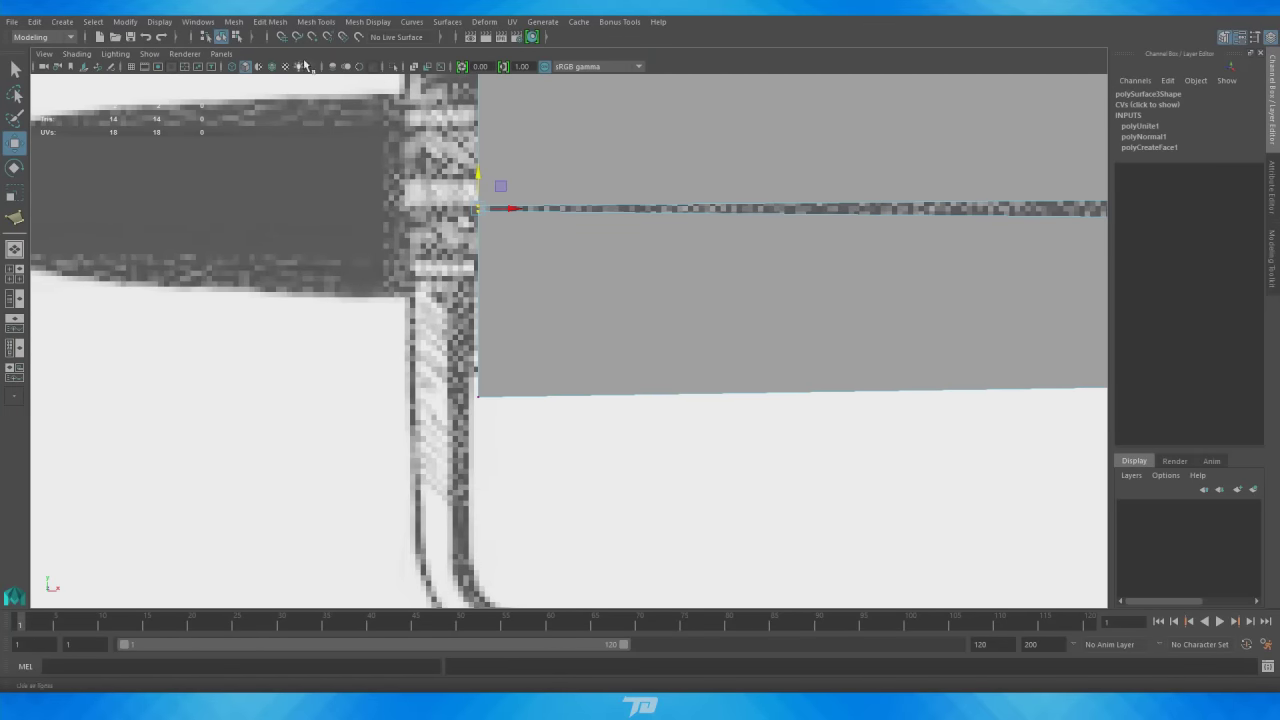
left_click(316, 21)
mouse_move(270, 21)
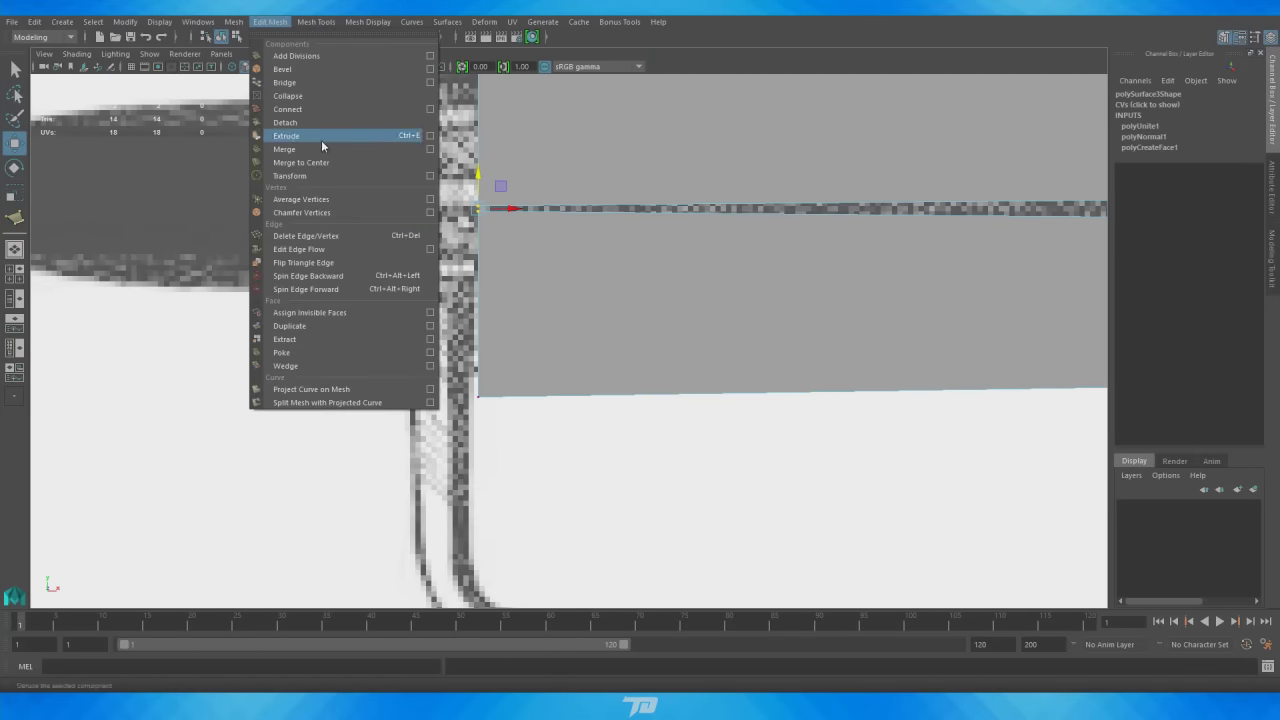
left_click(430, 149)
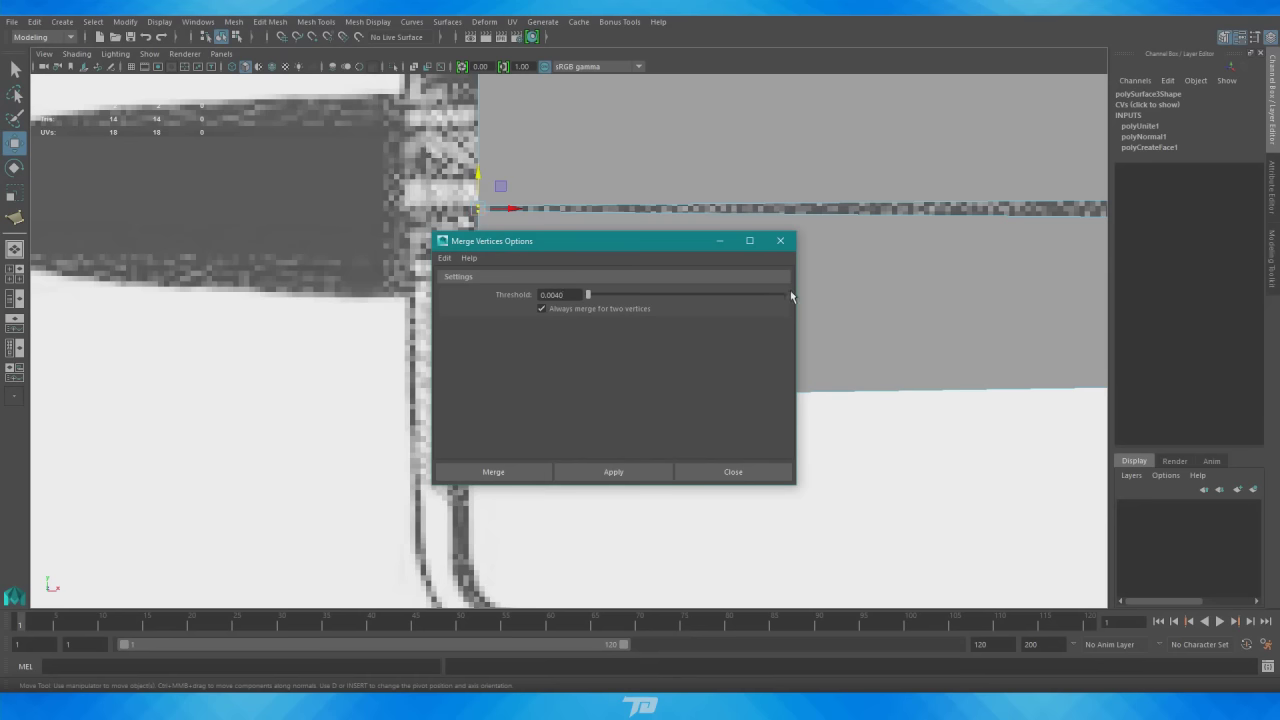
left_click(508, 469)
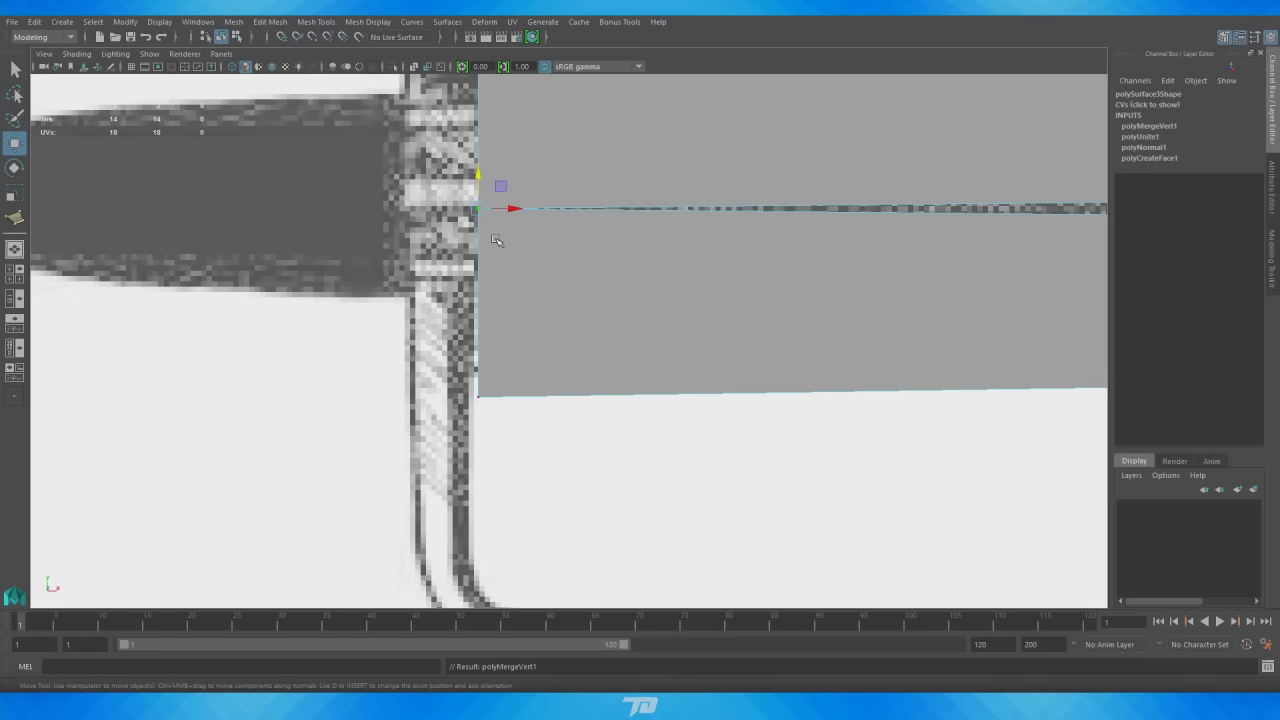
Step: Merge the upper and lower tip vertices by repeating the last merge, closing the gap along the blade's centreline
middle_click_drag(946, 259, 737, 271, "alt")
right_click_drag(737, 271, 670, 245, "alt")
middle_click_drag(670, 245, 418, 195, "alt")
right_click_drag(418, 195, 905, 215, "alt")
middle_click_drag(706, 161, 691, 301, "alt")
scroll(831, 266, "up", 4)
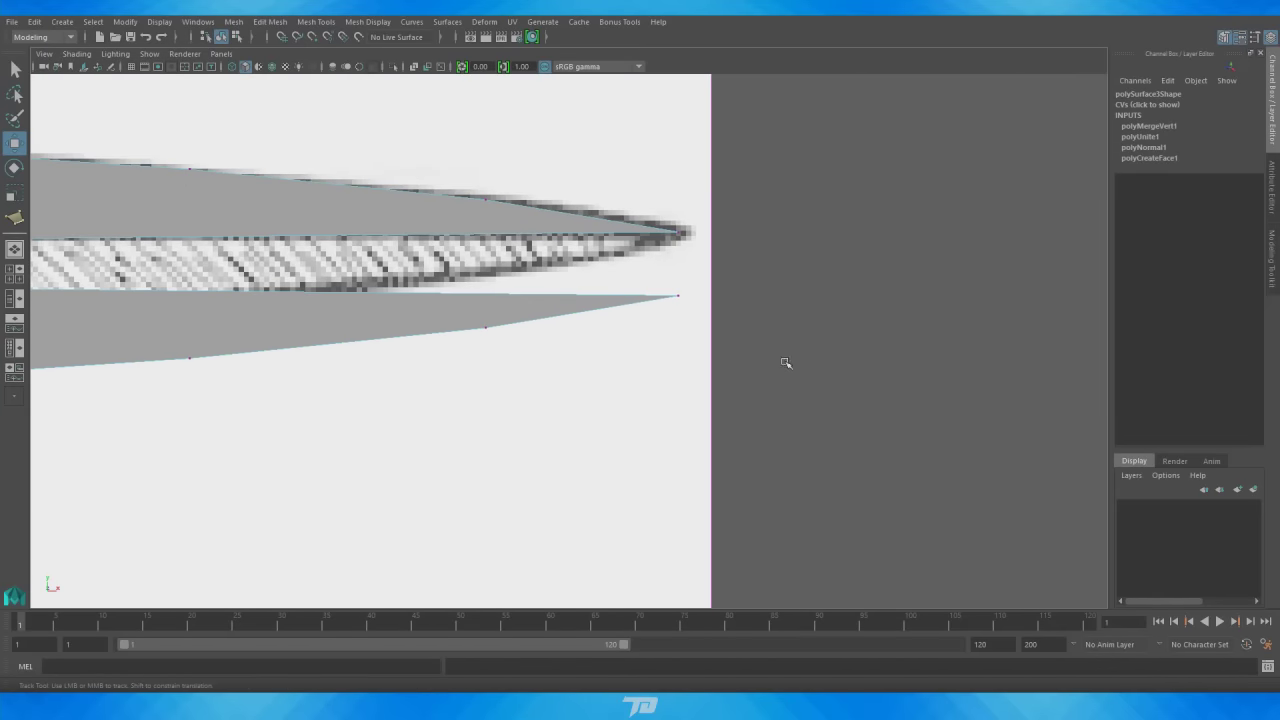
left_click_drag(751, 345, 653, 215)
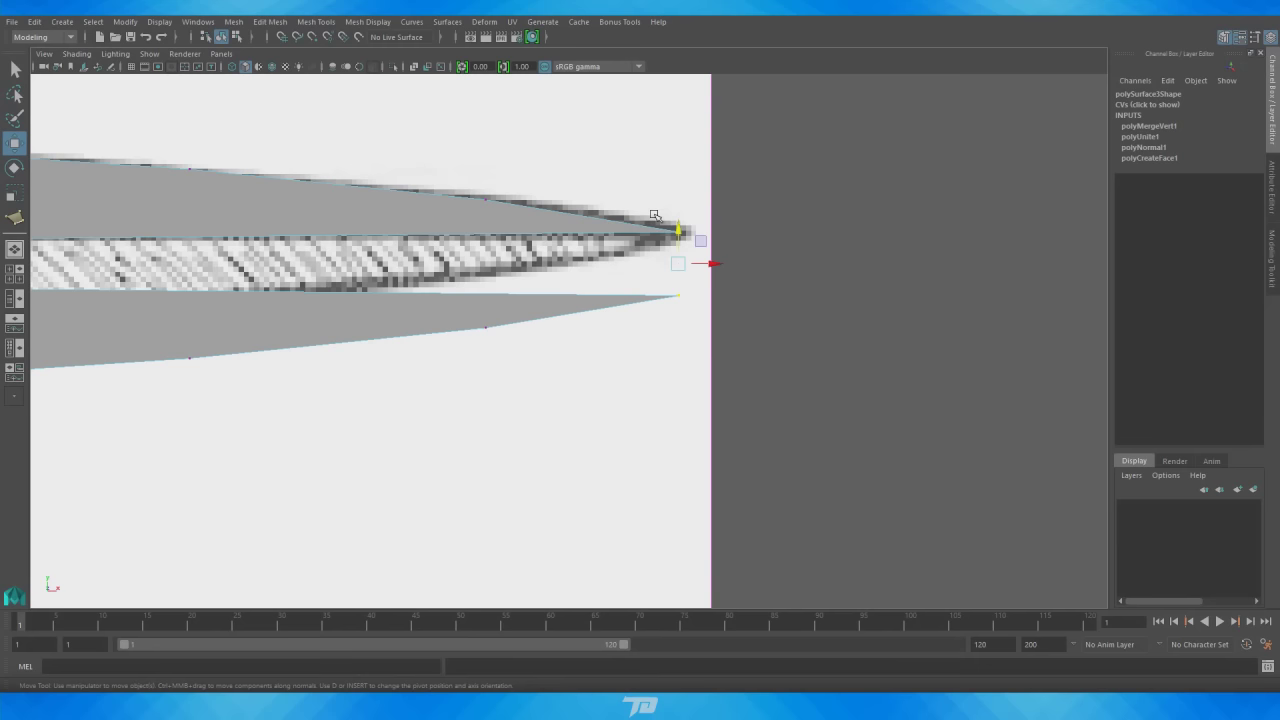
key("g")
scroll(748, 308, "down", 8)
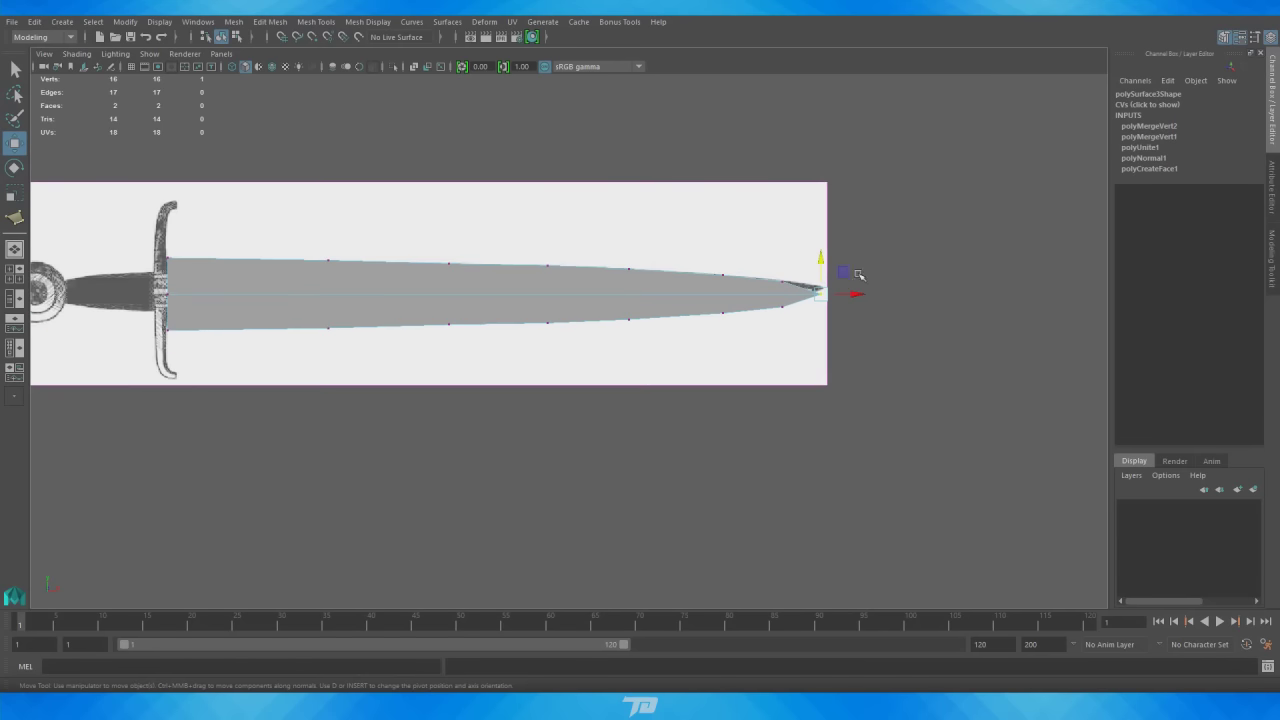
Step: Scale the opposing pair of edge vertices nearest the tip vertically to refine the blade's taper
scroll(588, 242, "up", 5)
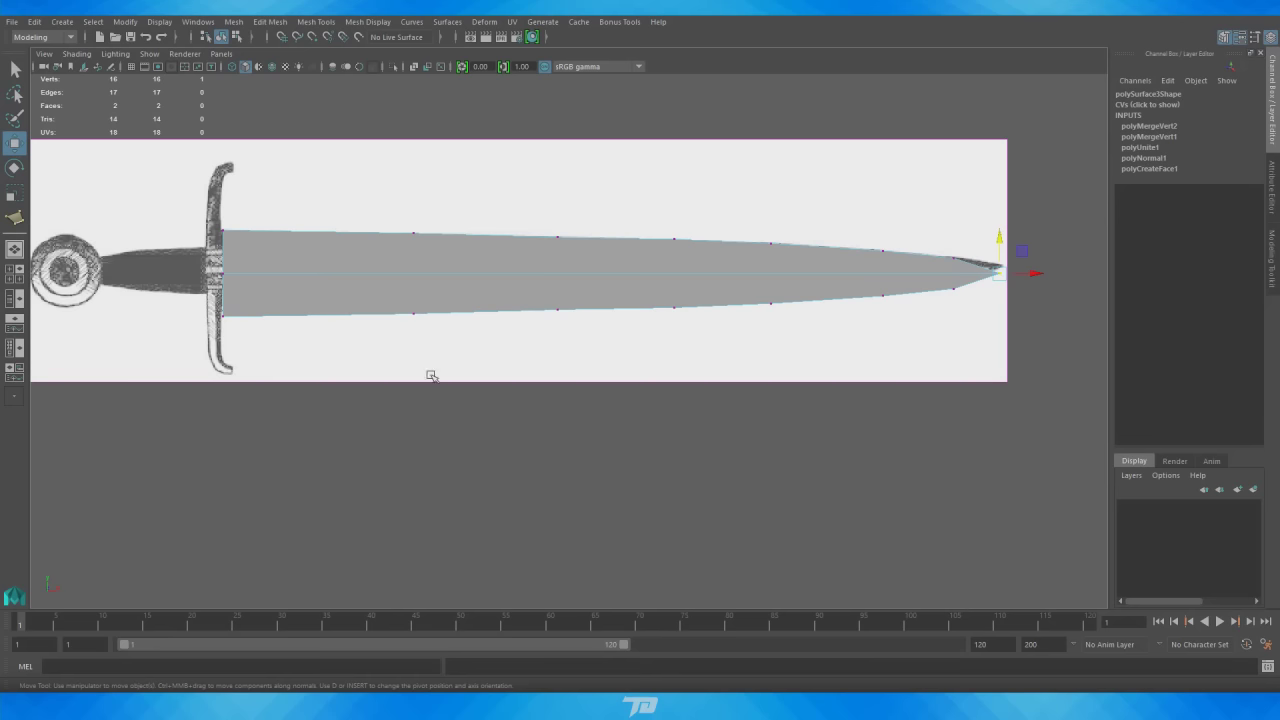
left_click_drag(942, 242, 968, 298)
key("r")
left_click_drag(957, 246, 954, 256)
left_click_drag(893, 312, 880, 245)
left_click_drag(971, 306, 940, 234)
left_click(961, 303)
left_click(936, 268)
right_click_drag(909, 271, 864, 273)
left_click_drag(956, 245, 956, 246)
middle_click_drag(581, 230, 608, 199, "alt")
middle_click_drag(512, 220, 561, 224, "alt")
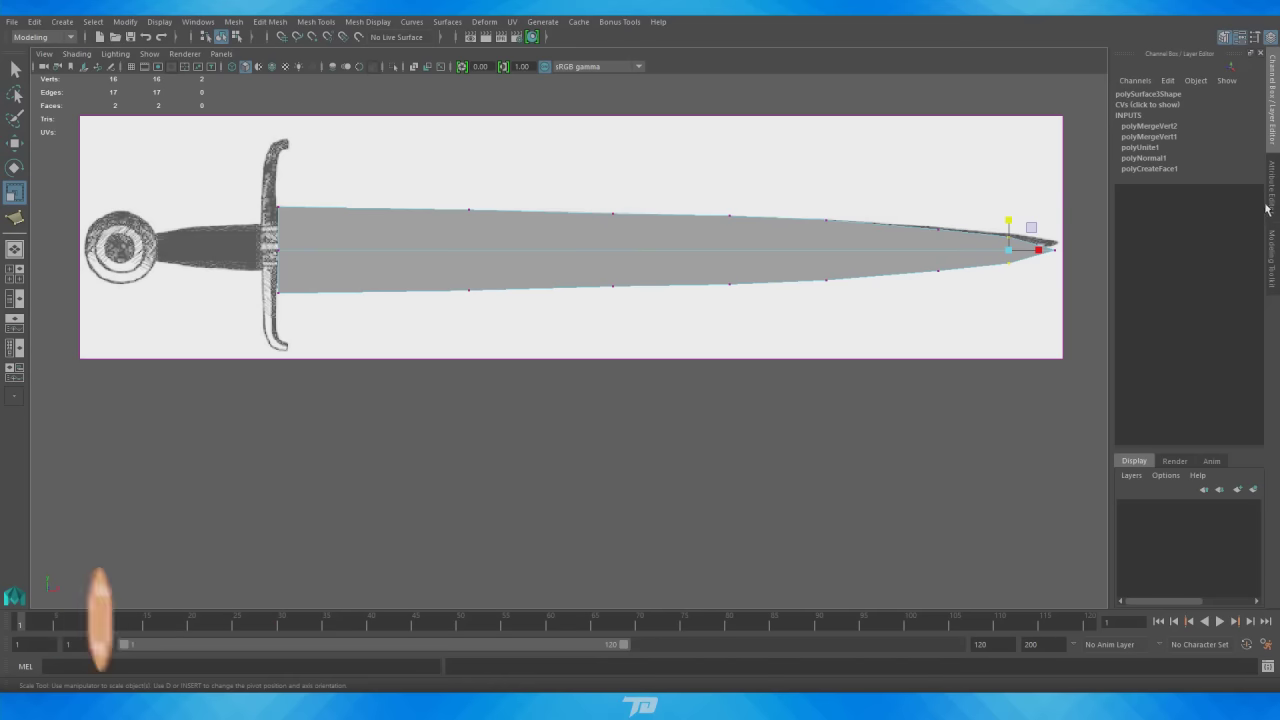
Step: Open the Modeling Toolkit and toggle its visibility, leaving it shown
left_click(1273, 274)
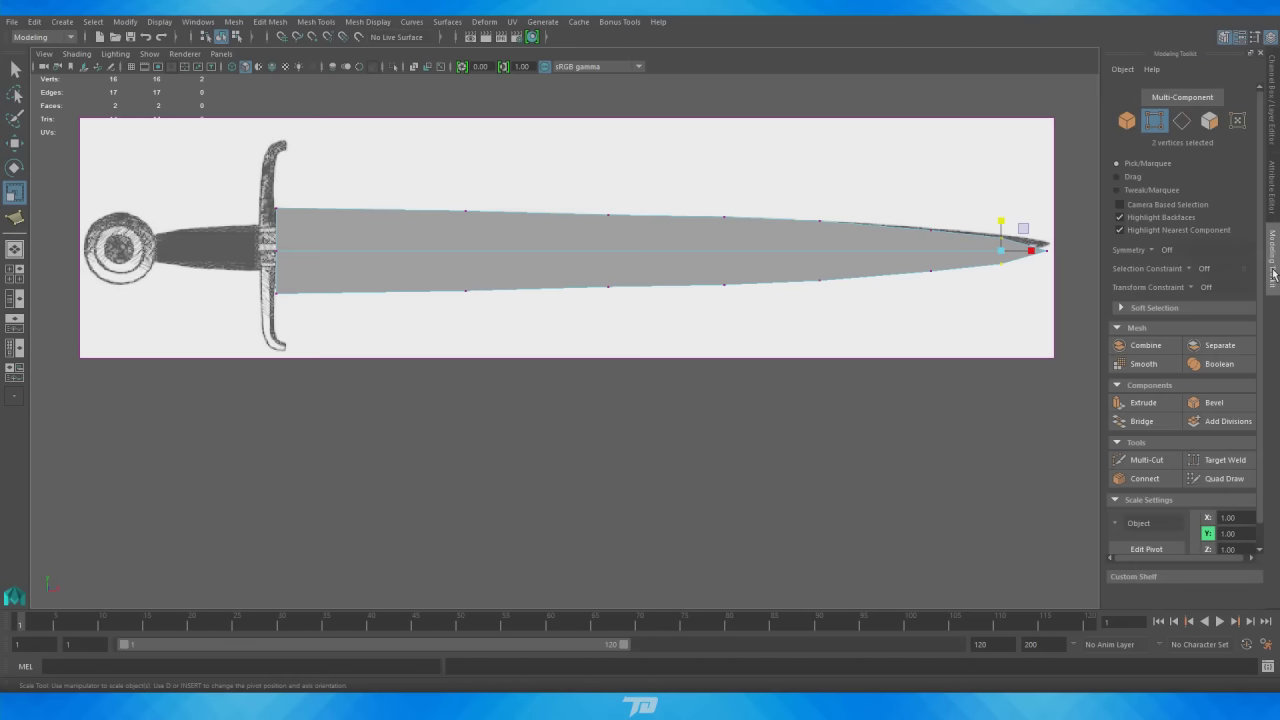
left_click(1221, 39)
left_click(1222, 38)
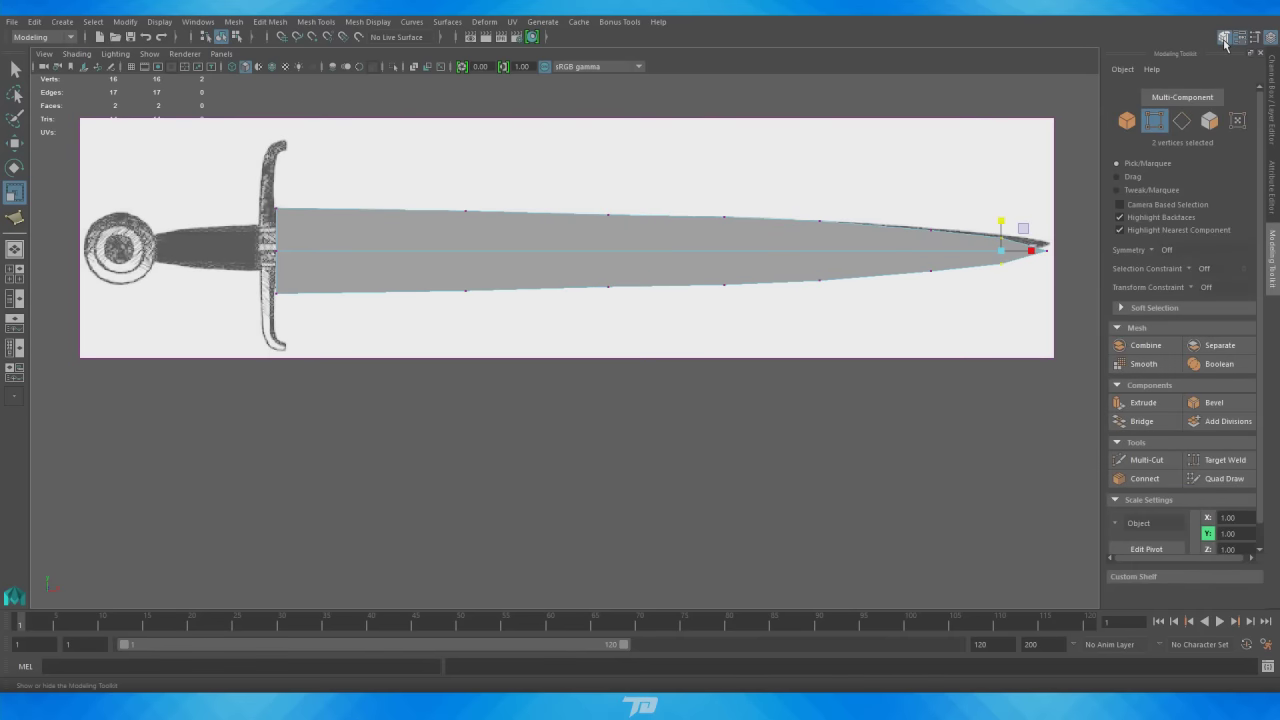
Step: Multi-Cut a vertical edge across the blade through the centreline, joining the first opposing pair of edge vertices beyond the guard
left_click(1146, 460)
scroll(510, 316, "up", 2)
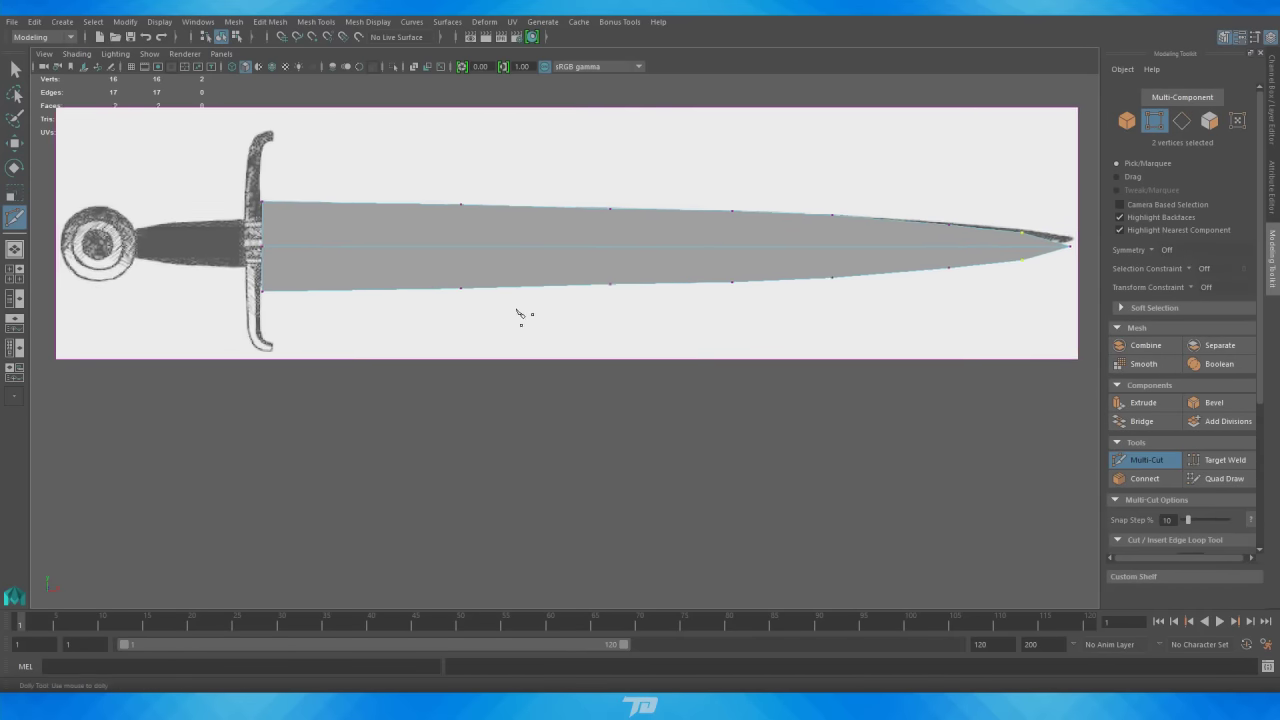
left_click(459, 202)
left_click(459, 287)
key("Return")
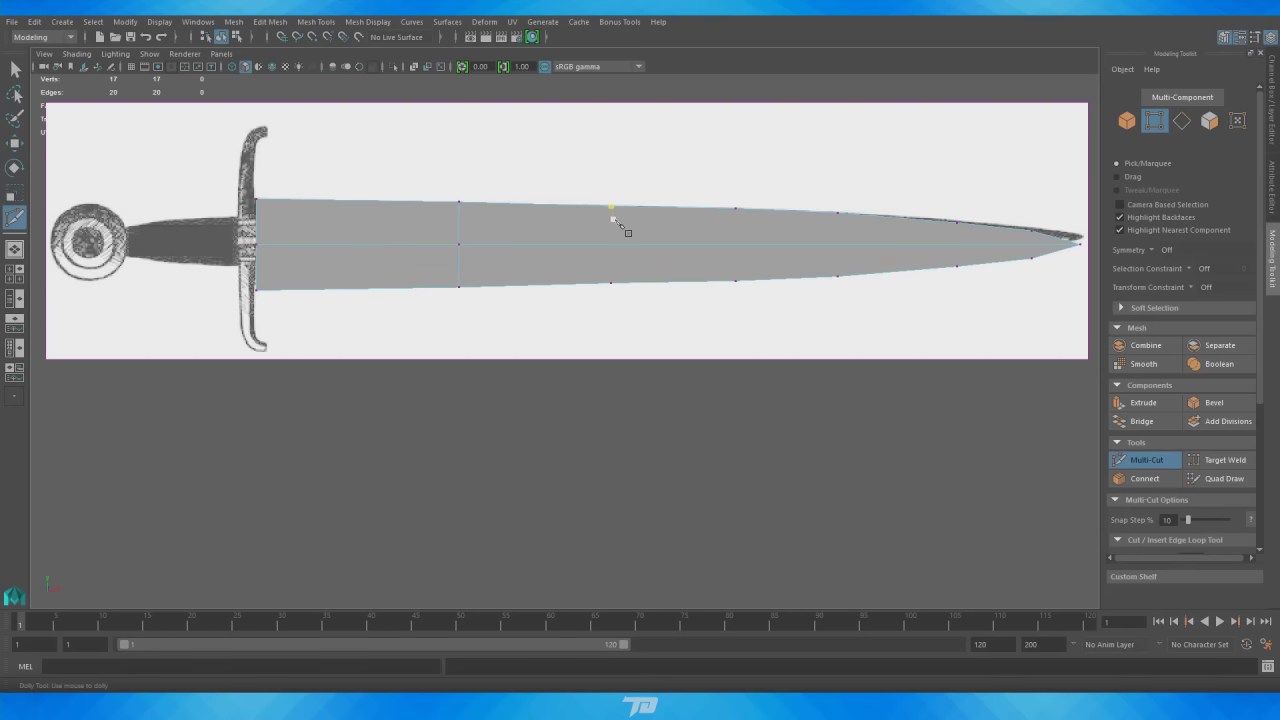
Step: Cut vertical edges across the blade between each remaining opposing pair of edge vertices up to the tip
left_click(612, 208)
left_click(737, 282)
key("Return")
left_click(840, 215)
left_click(838, 278)
key("Return")
left_click(957, 222)
left_click(1032, 232)
scroll(862, 328, "down", 2)
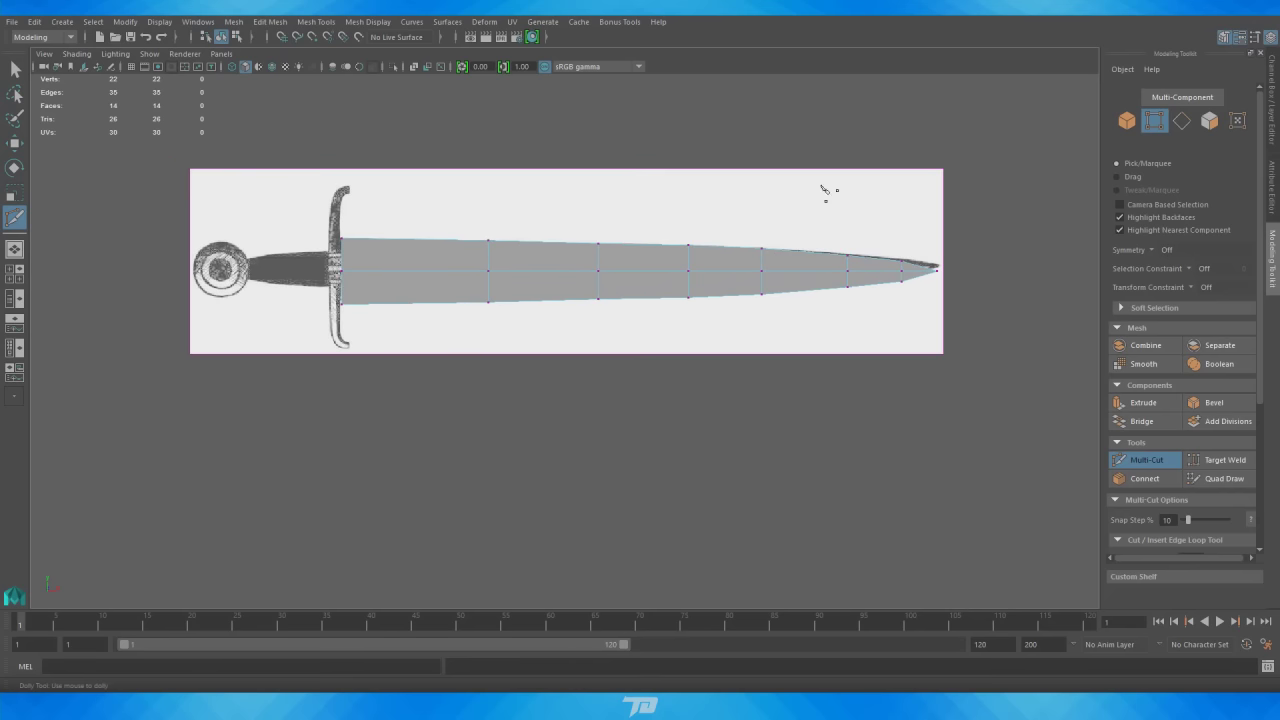
Step: Display the blade in wireframe so the reference's fuller near the guard can be traced through the mesh
scroll(532, 252, "up", 5)
middle_click_drag(343, 111, 500, 138, "alt")
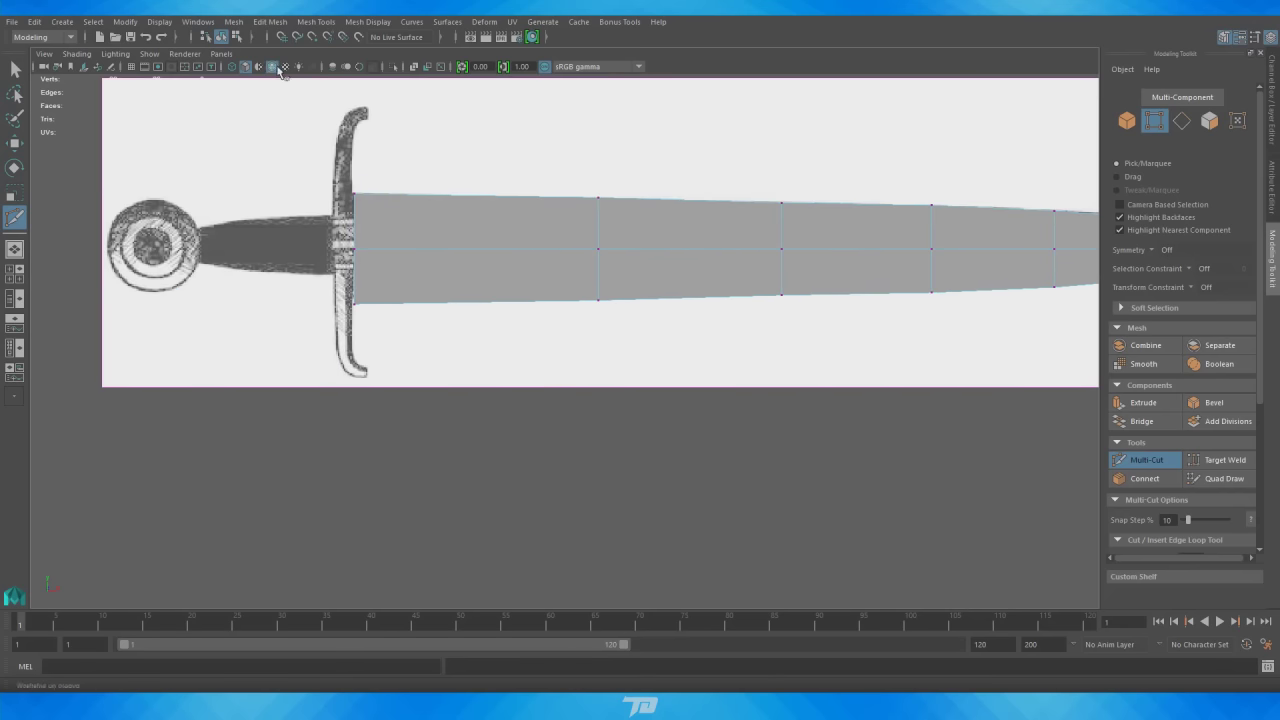
left_click(232, 66)
scroll(700, 230, "up", 2)
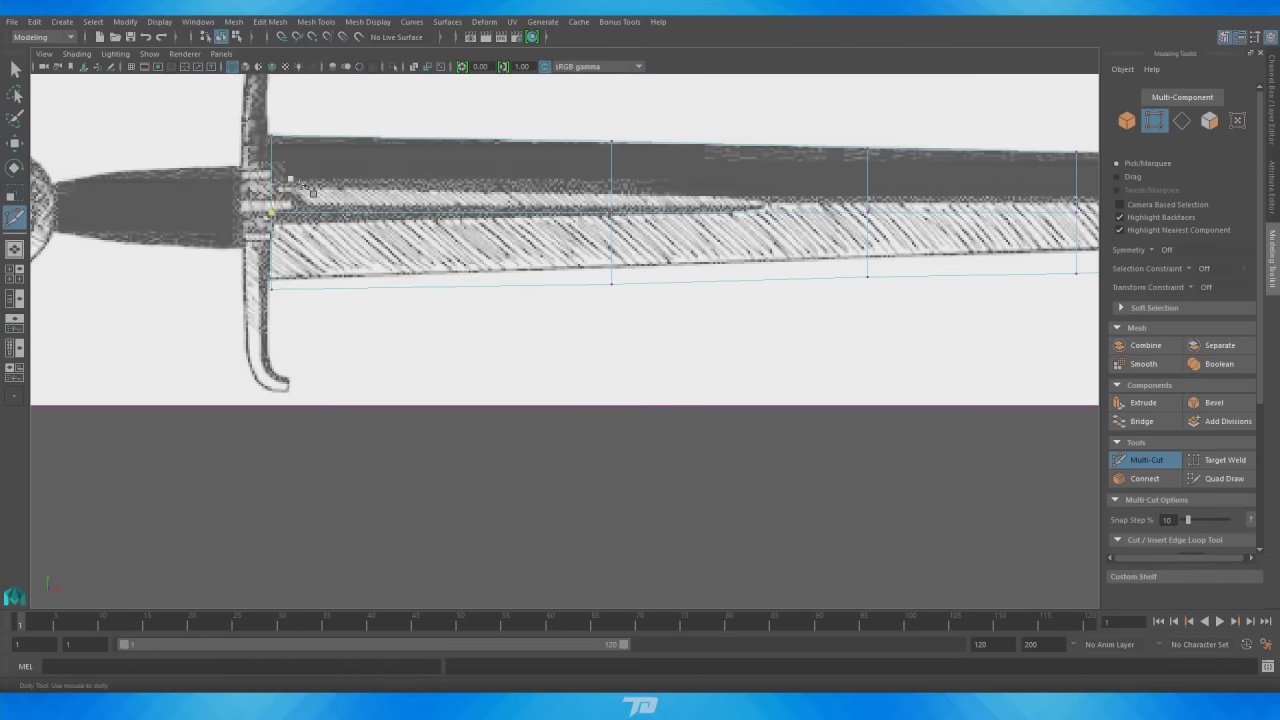
left_click(272, 136)
key("Escape")
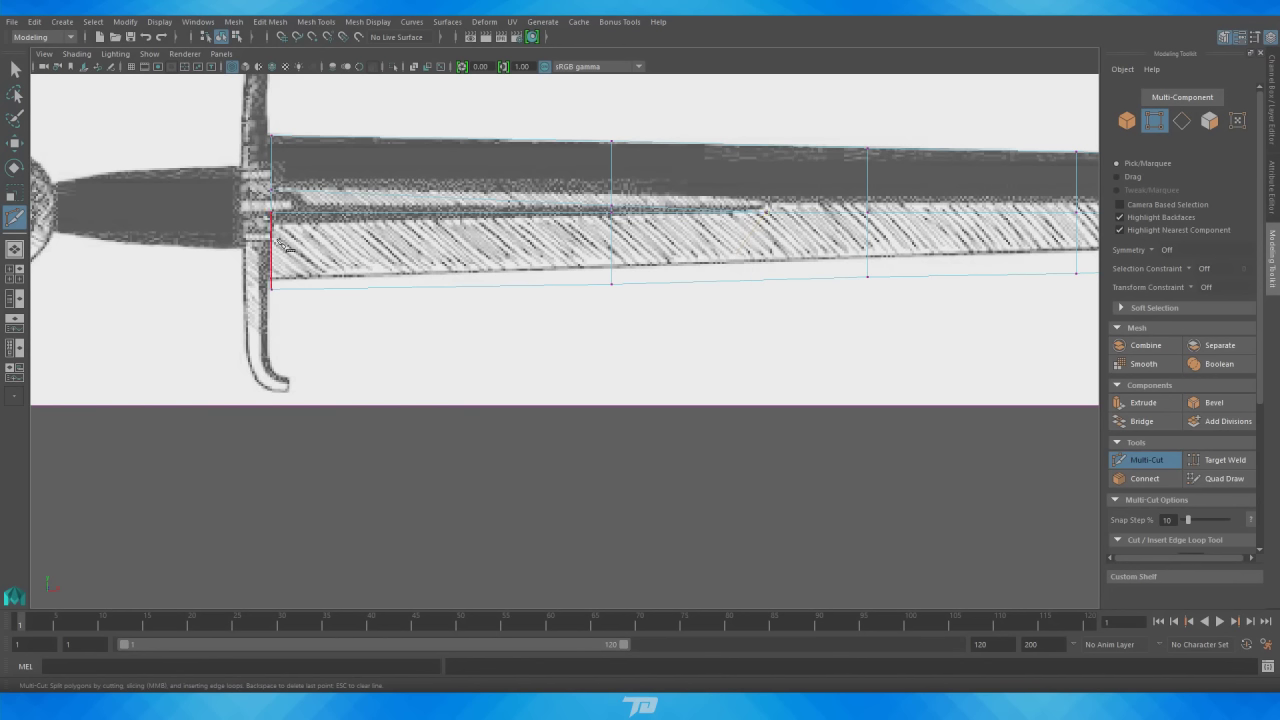
Step: Cut two fuller edges from the guard end, above and below the centreline, converging on the fuller's point, and restore shaded display
left_click(274, 243)
mouse_move(280, 255)
left_mouse_down()
mouse_move(278, 228)
mouse_move(279, 243)
left_mouse_up()
left_click(766, 212)
left_click(765, 212)
key("Return")
key("w")
left_click(244, 67)
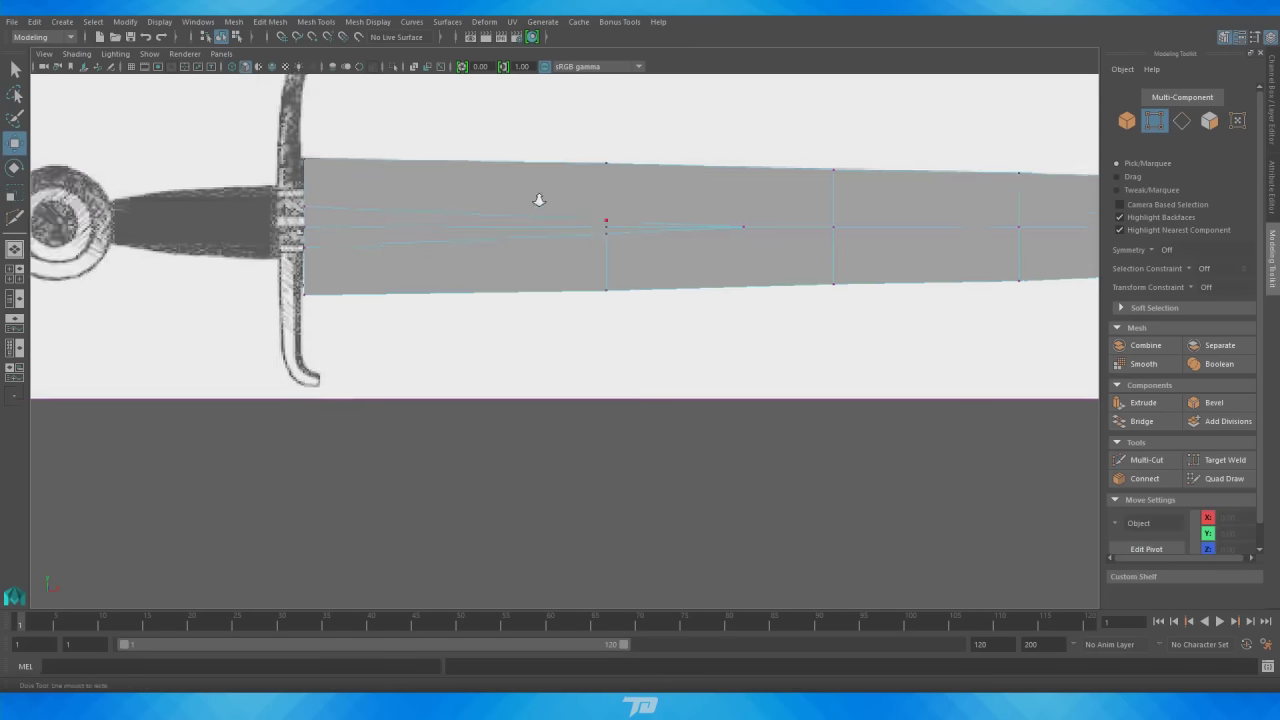